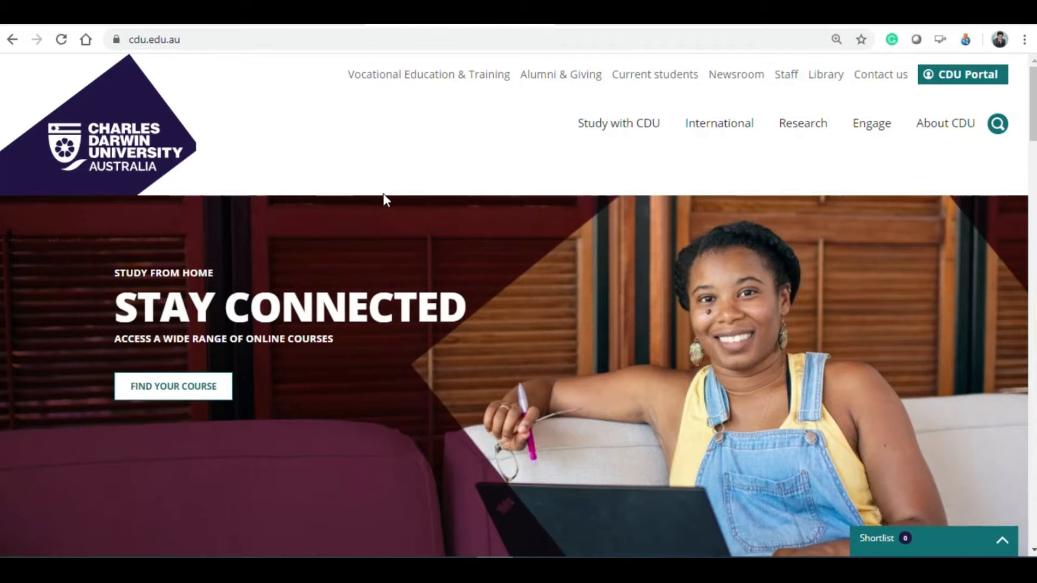
# Go to the CDU Portal from the university website and launch Learnline
pyautogui.click(963, 127)
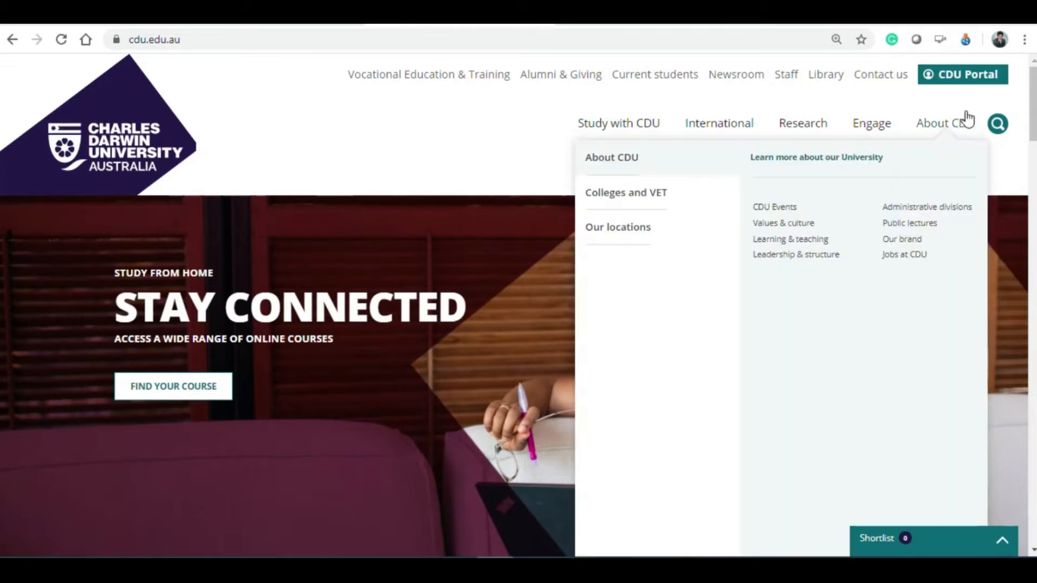
pyautogui.click(966, 75)
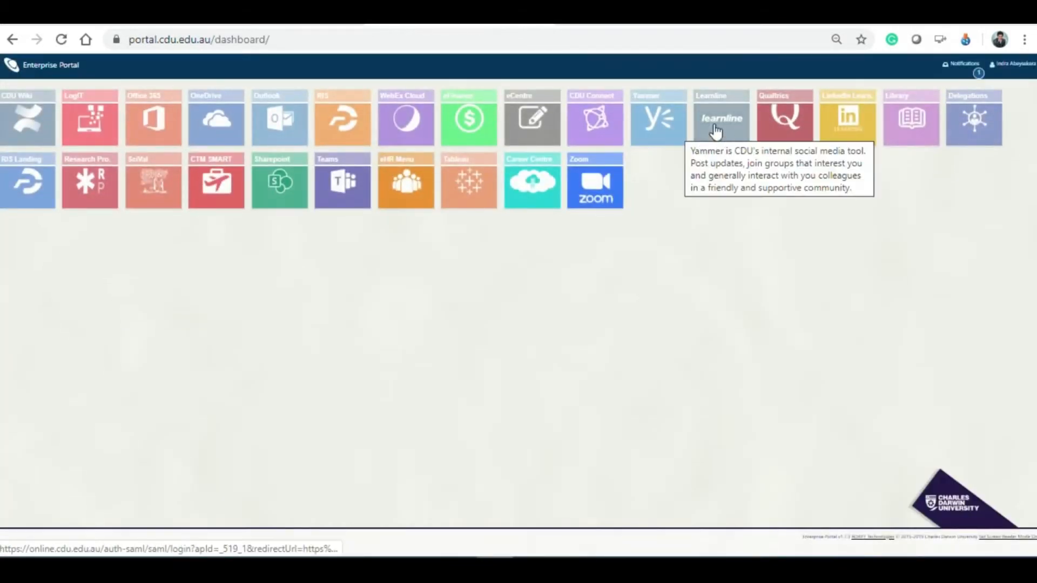
pyautogui.click(720, 132)
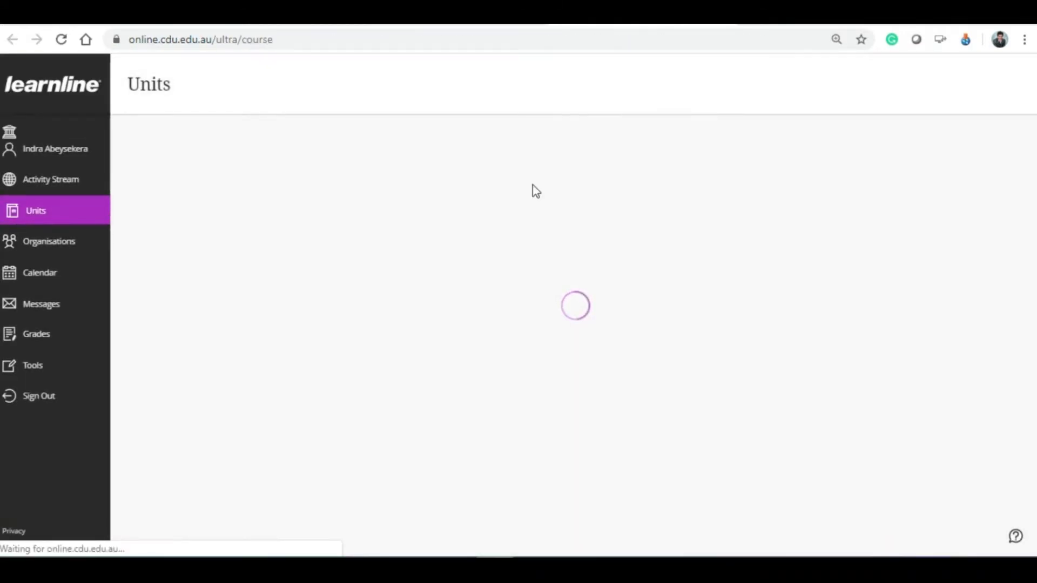
# Search the units for ACT503 and open the S120 ACT503 CORPORATE ACCOUNTING unit
pyautogui.moveTo(255, 201); pyautogui.dragTo(69, 193)
pyautogui.write('ACT50')
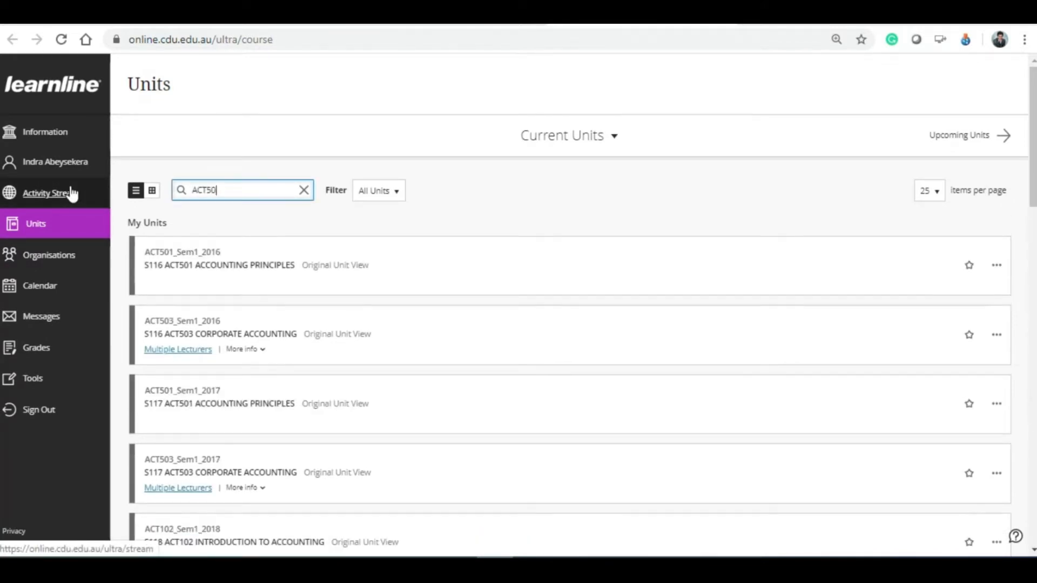
pyautogui.write('3')
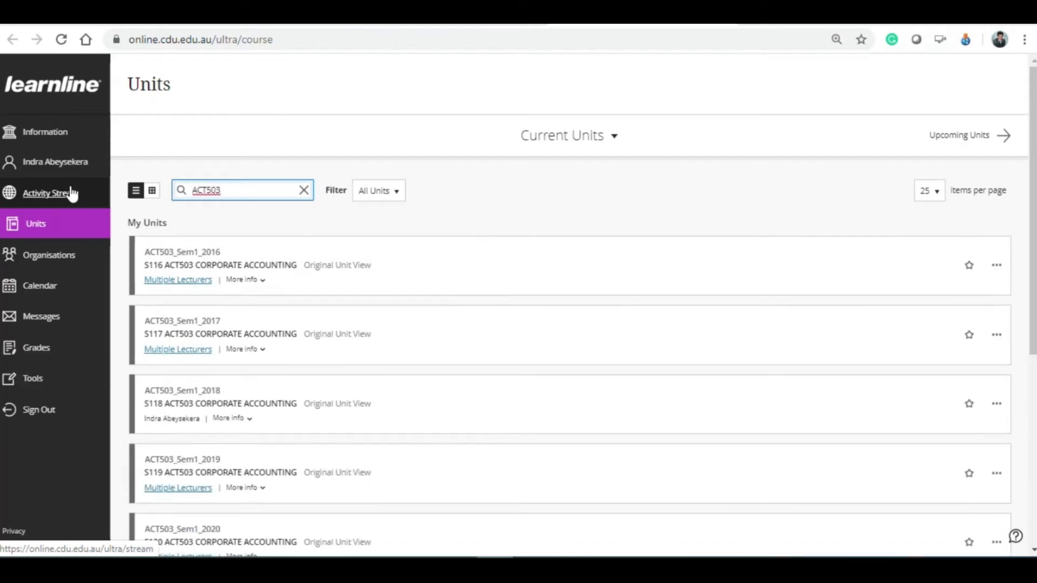
pyautogui.scroll(-1, 389, 325)
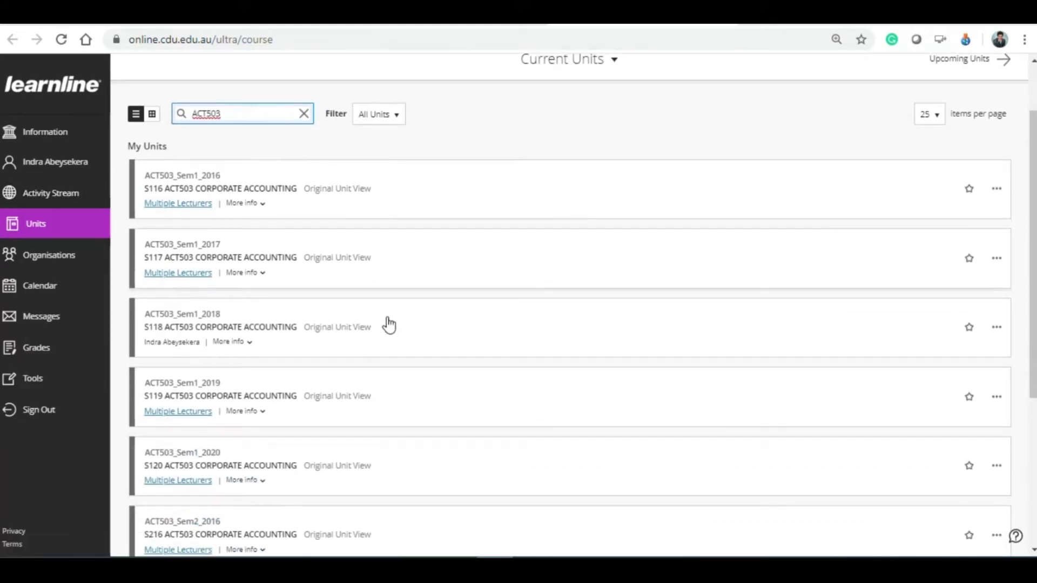
pyautogui.click(234, 470)
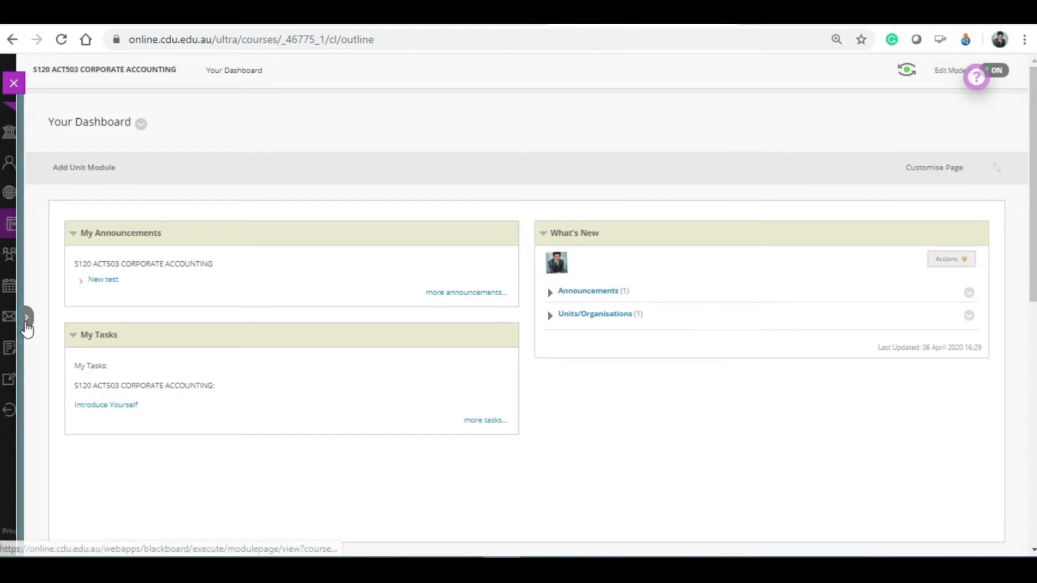
# Expand the unit's navigation, open the Assessments Area and examine its contents, including the ACT503 Semester 1 2020 PRACTICE TEST
pyautogui.click(23, 319)
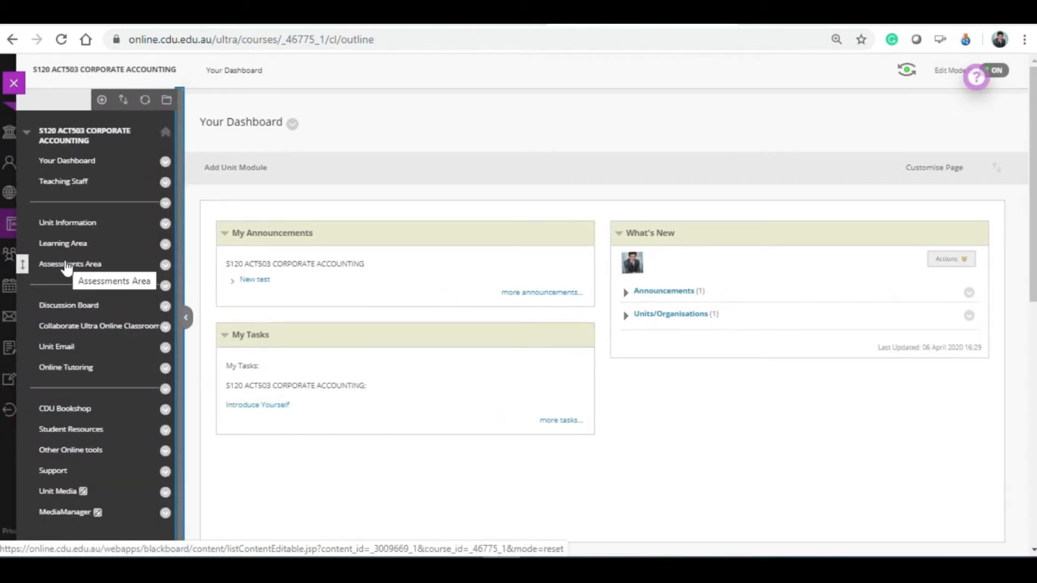
pyautogui.click(66, 264)
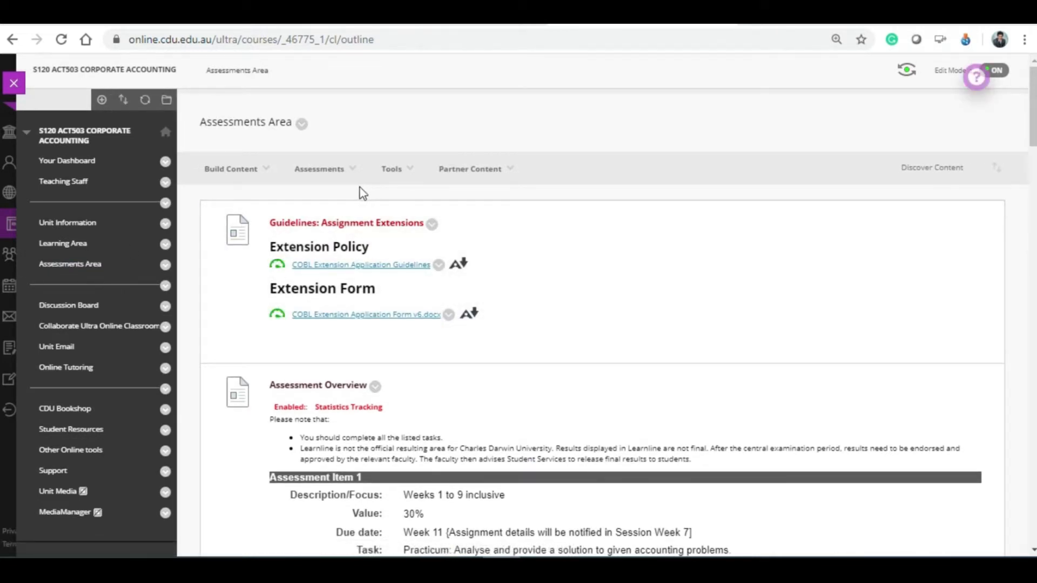
pyautogui.scroll(-5, 362, 194)
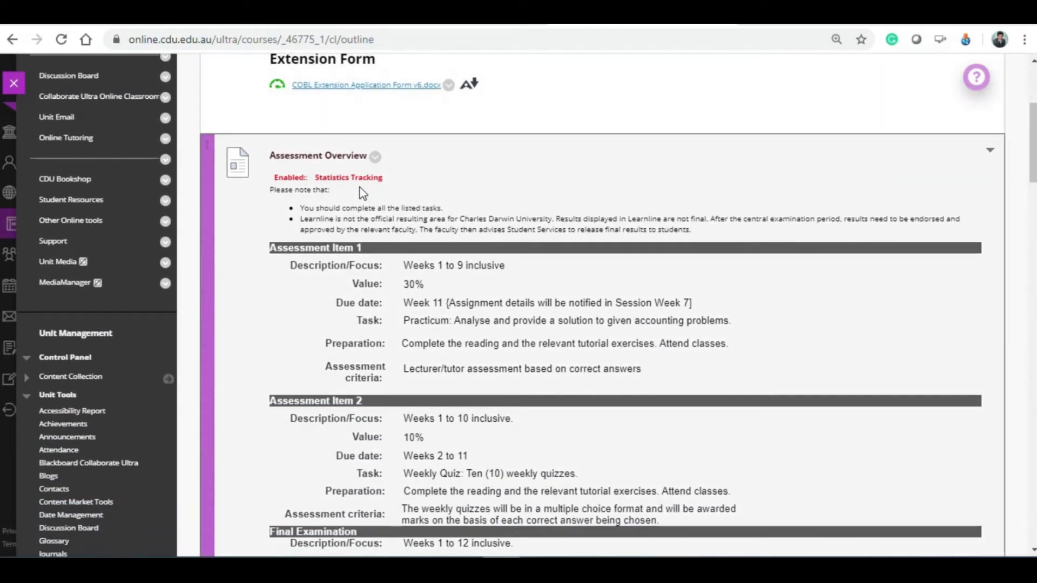
pyautogui.scroll(-6, 360, 183)
pyautogui.scroll(-20, 360, 178)
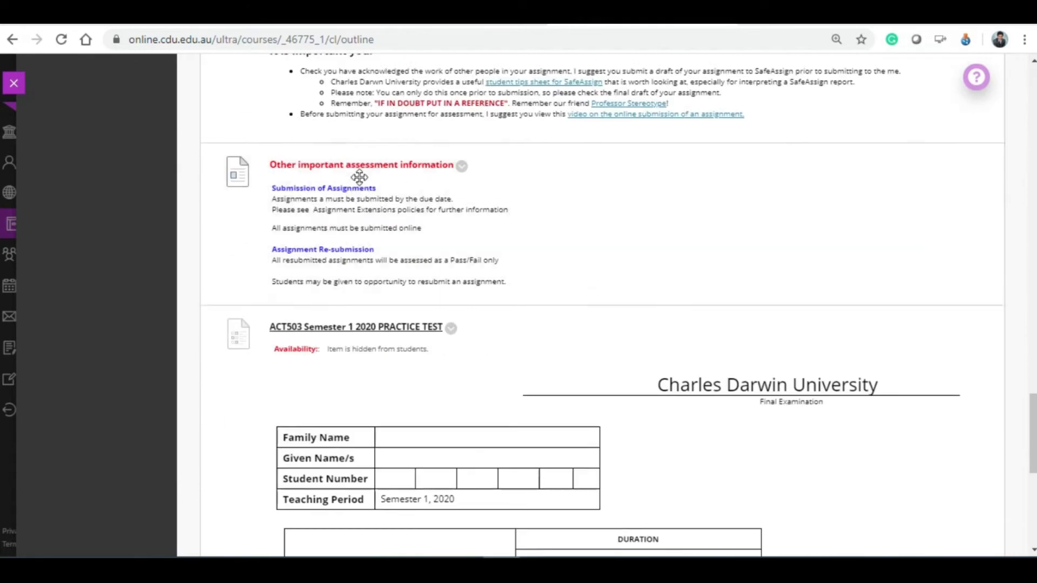
pyautogui.scroll(-6, 361, 184)
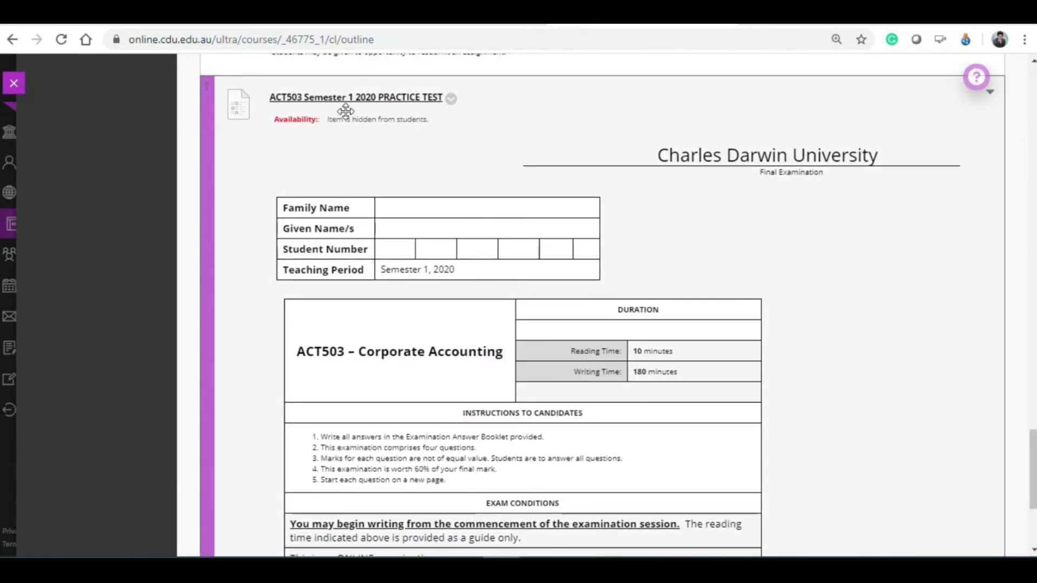
pyautogui.scroll(3, 348, 110)
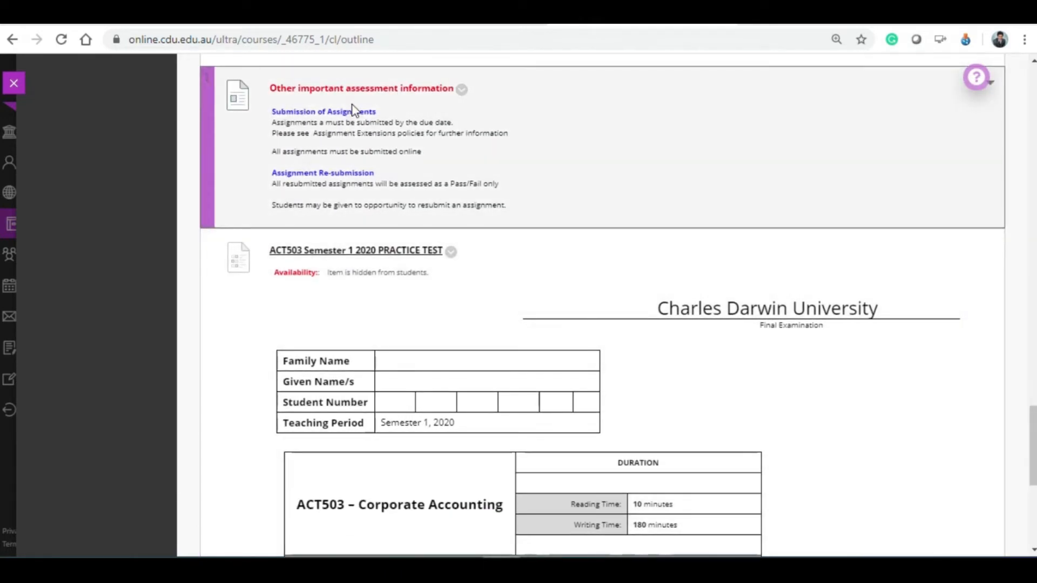
pyautogui.scroll(6, 352, 109)
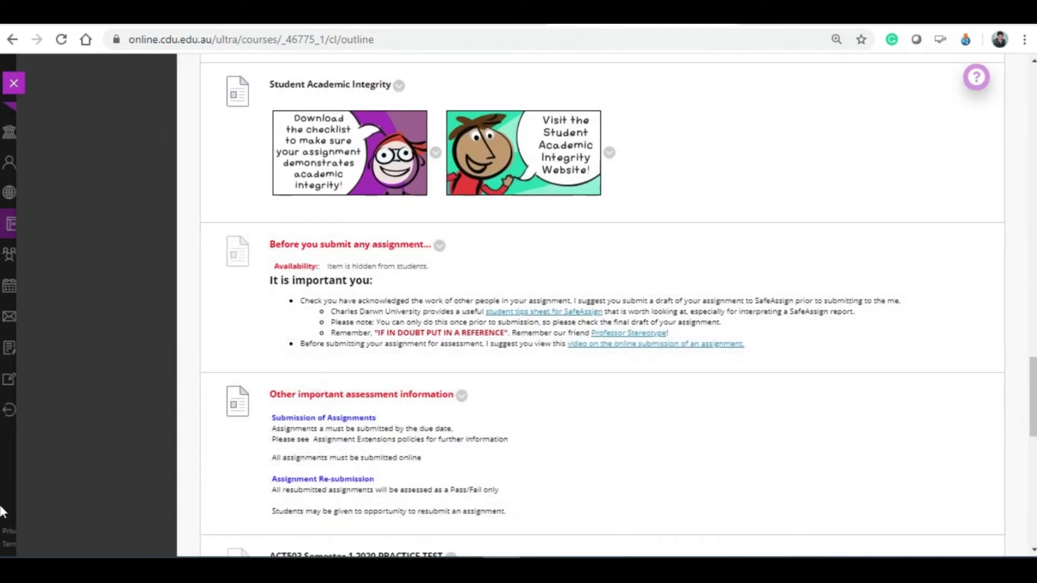
pyautogui.scroll(10, 280, 232)
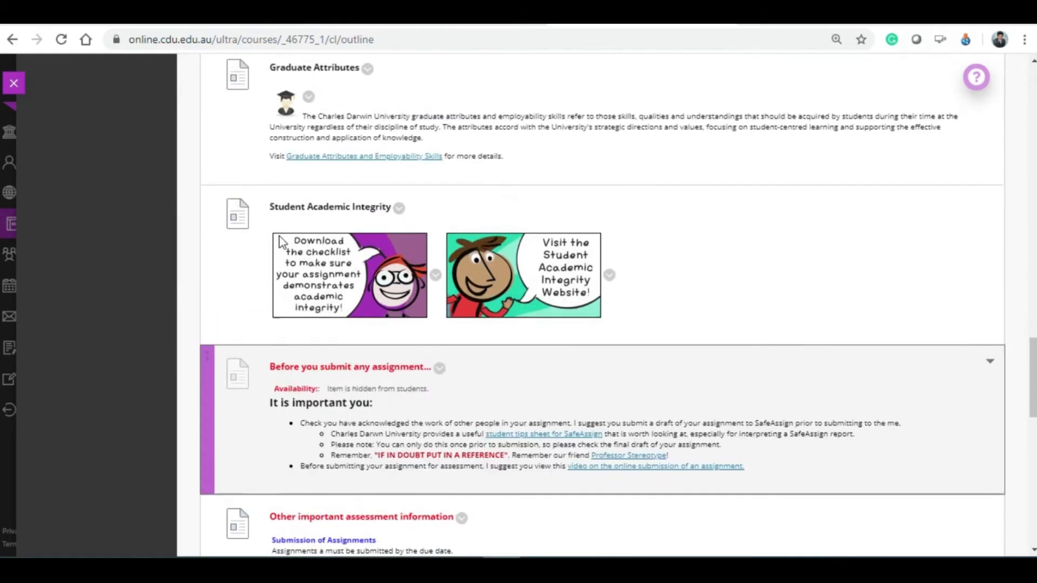
pyautogui.scroll(10, 281, 229)
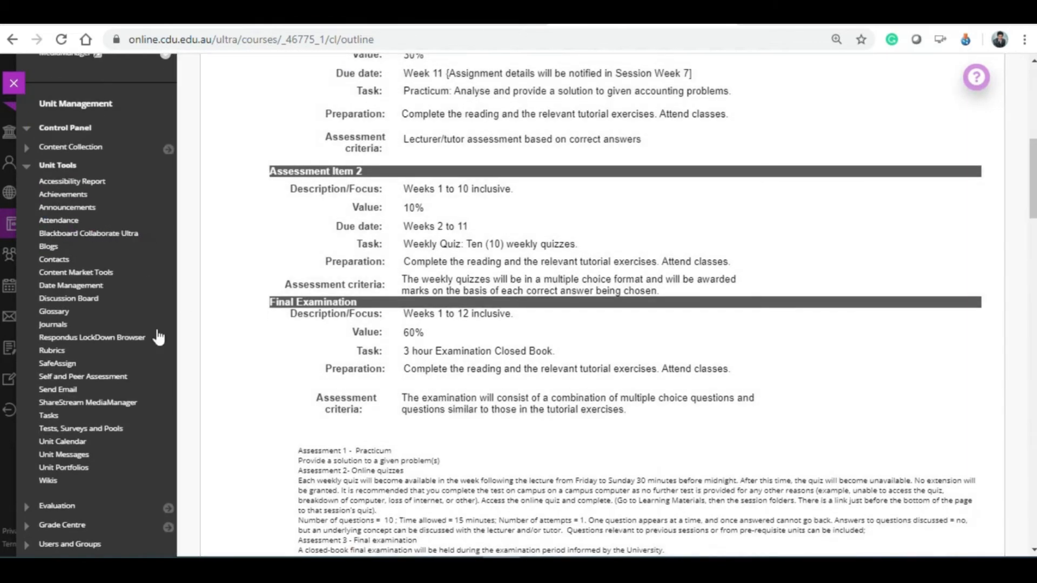
# Open the unit's Respondus LockDown Browser tool and continue past its welcome page to the list of tests
pyautogui.click(30, 171)
pyautogui.click(30, 171)
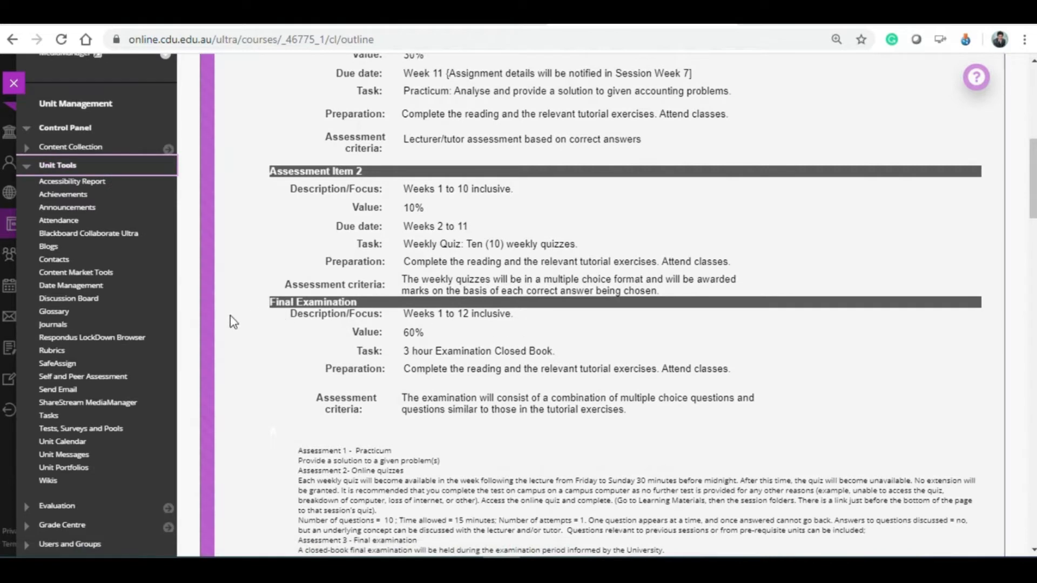
pyautogui.click(106, 343)
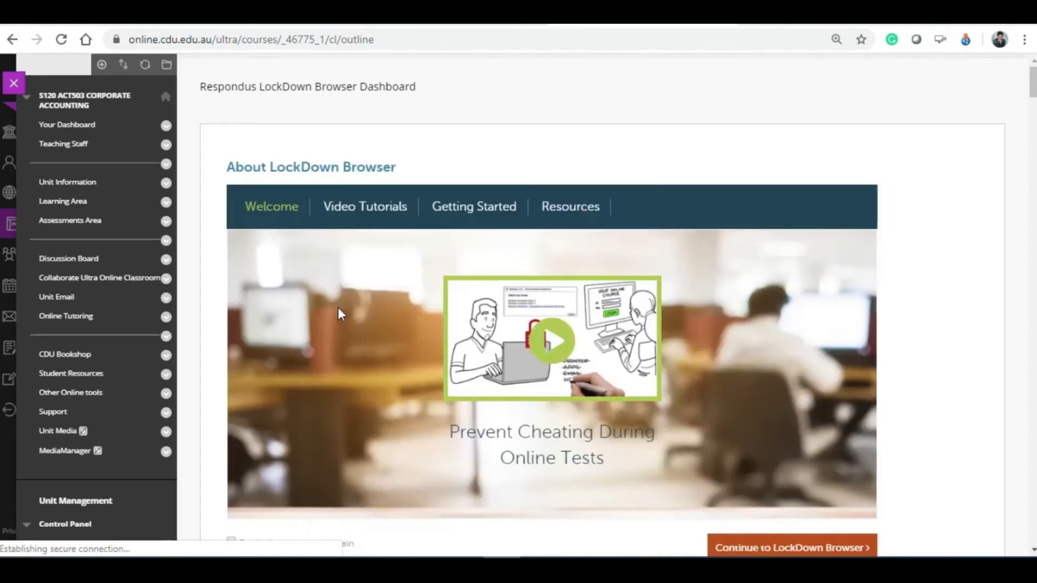
pyautogui.scroll(-4, 461, 268)
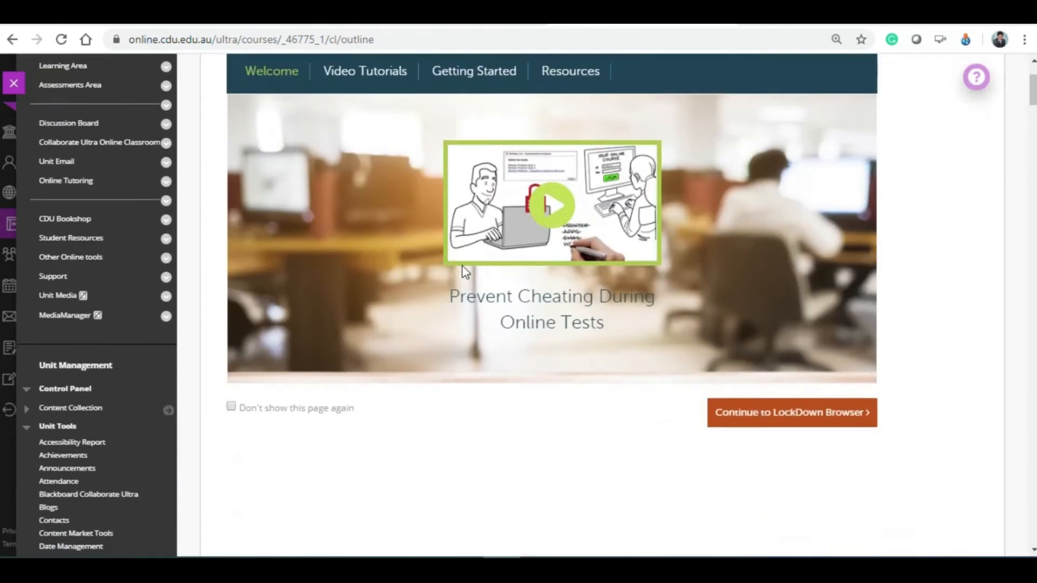
pyautogui.scroll(3, 492, 263)
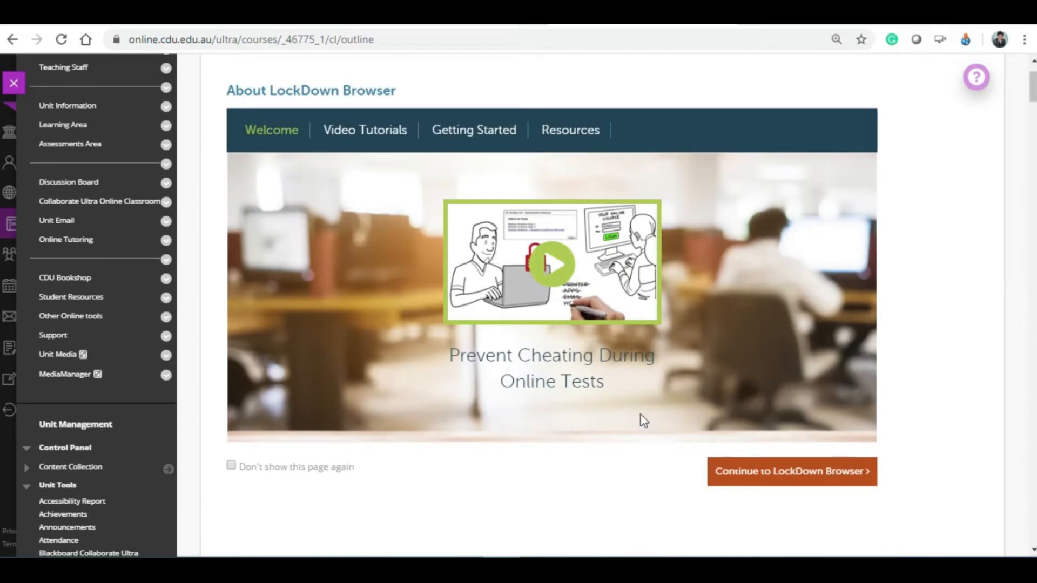
pyautogui.click(798, 479)
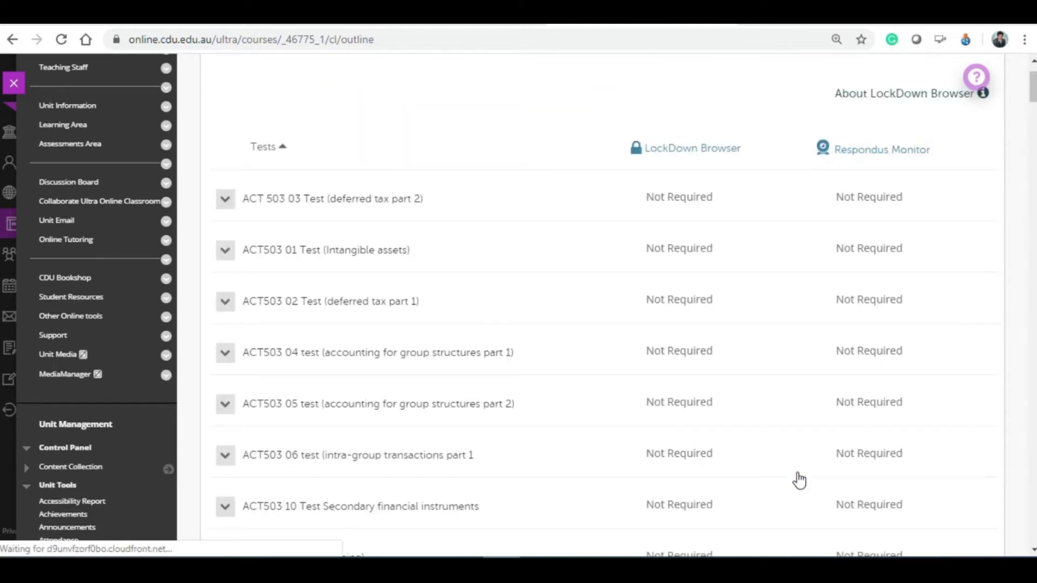
# Open the LockDown Browser settings of the ACT503 Semester 1 2020 PRACTICE TEST
pyautogui.scroll(-4, 637, 368)
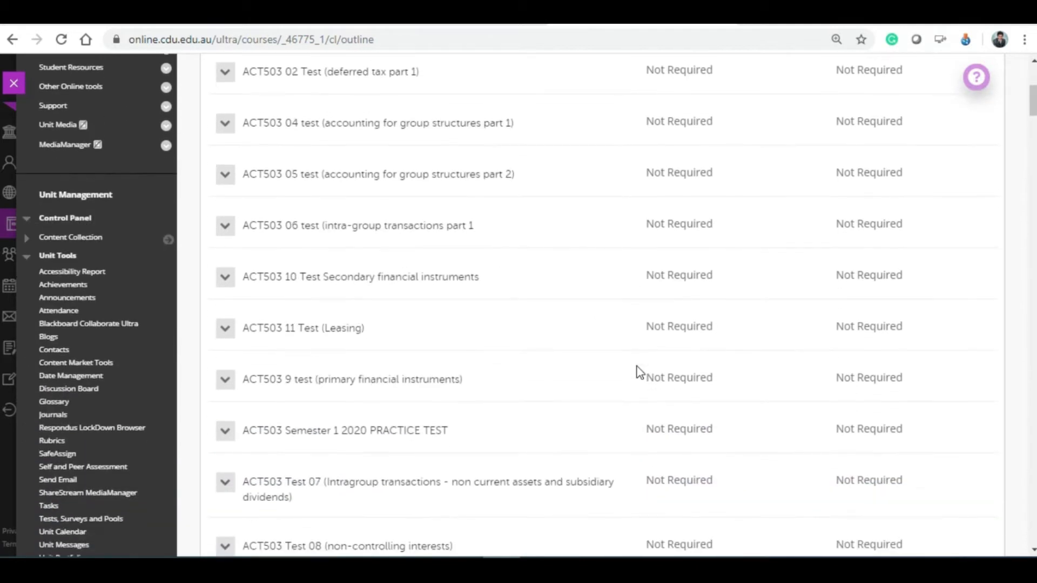
pyautogui.scroll(-2, 638, 371)
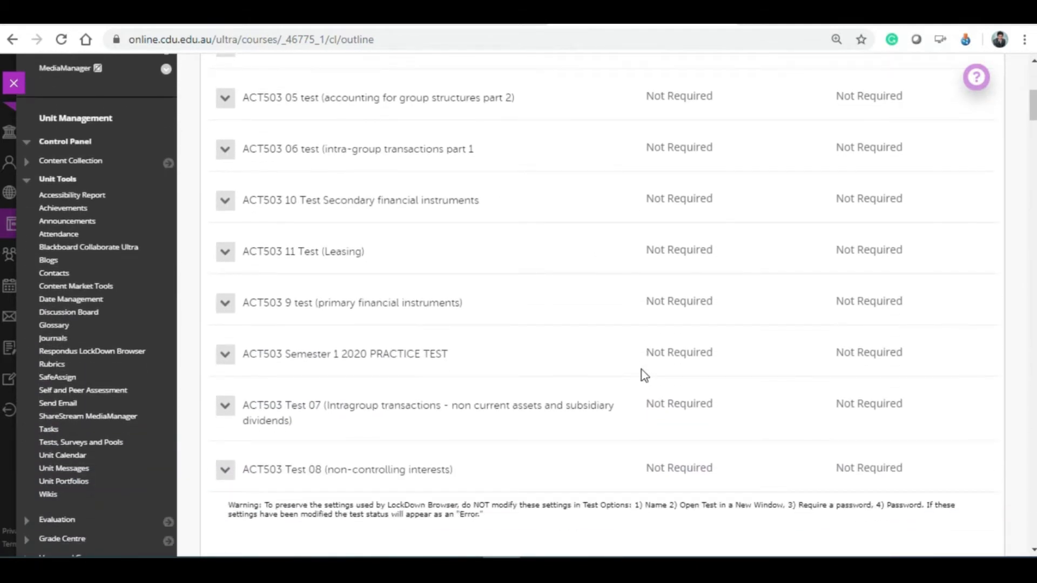
pyautogui.scroll(-1, 645, 376)
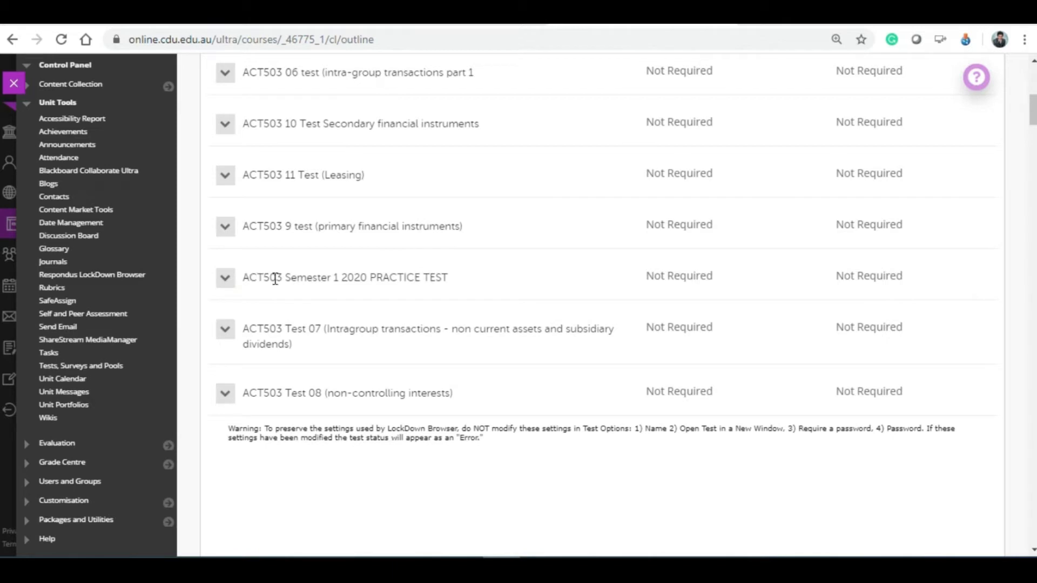
pyautogui.click(228, 285)
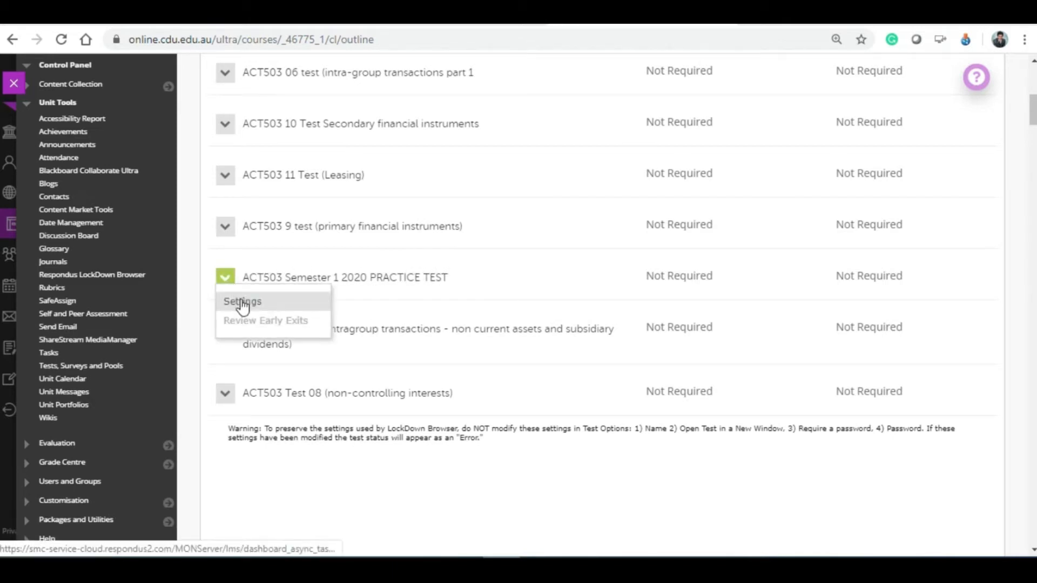
pyautogui.click(242, 302)
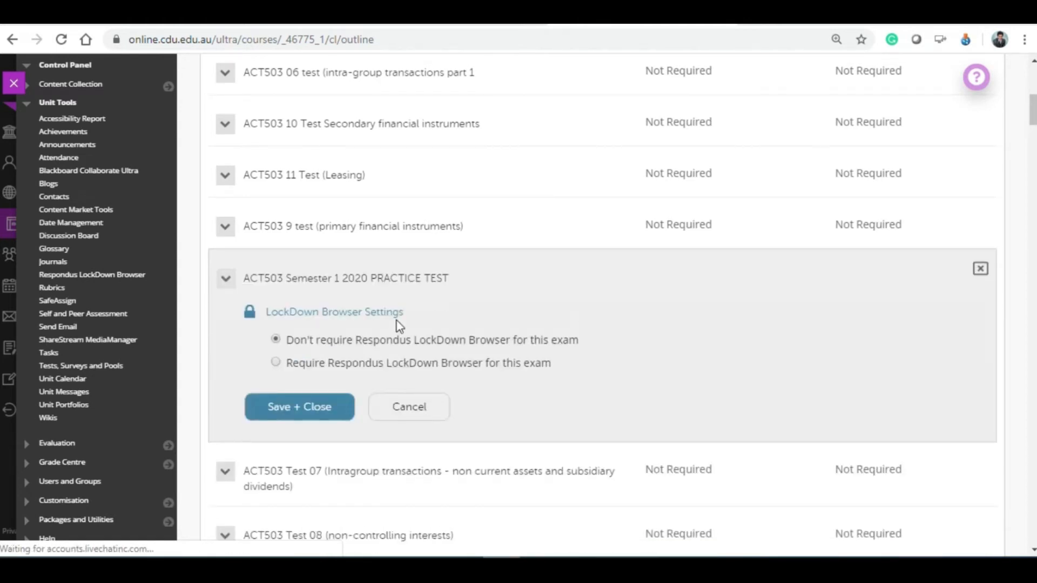
# Require Respondus LockDown Browser for the practice test, leaving the optional exam access password blank
pyautogui.scroll(-3, 400, 326)
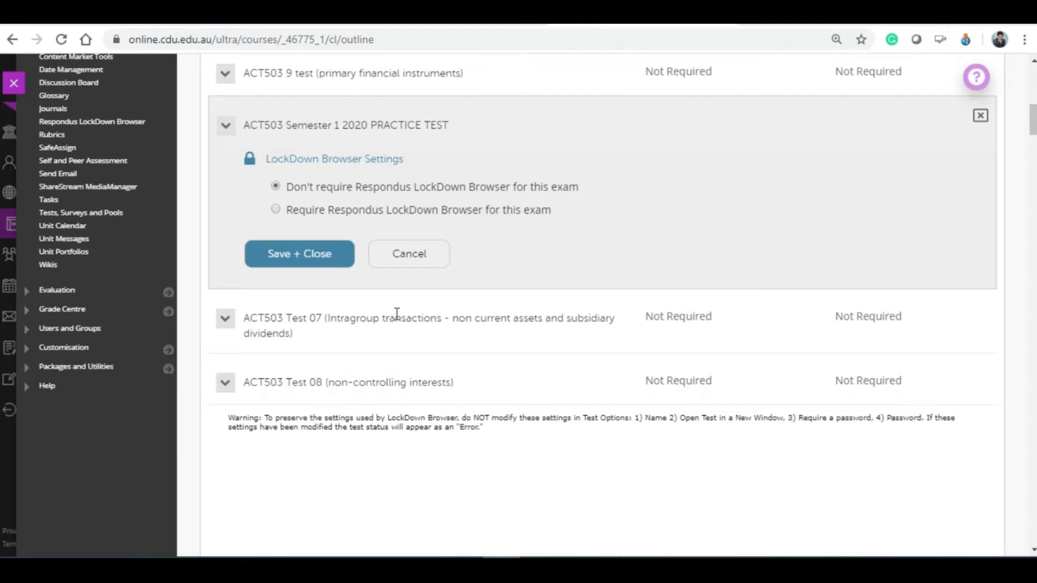
pyautogui.click(328, 211)
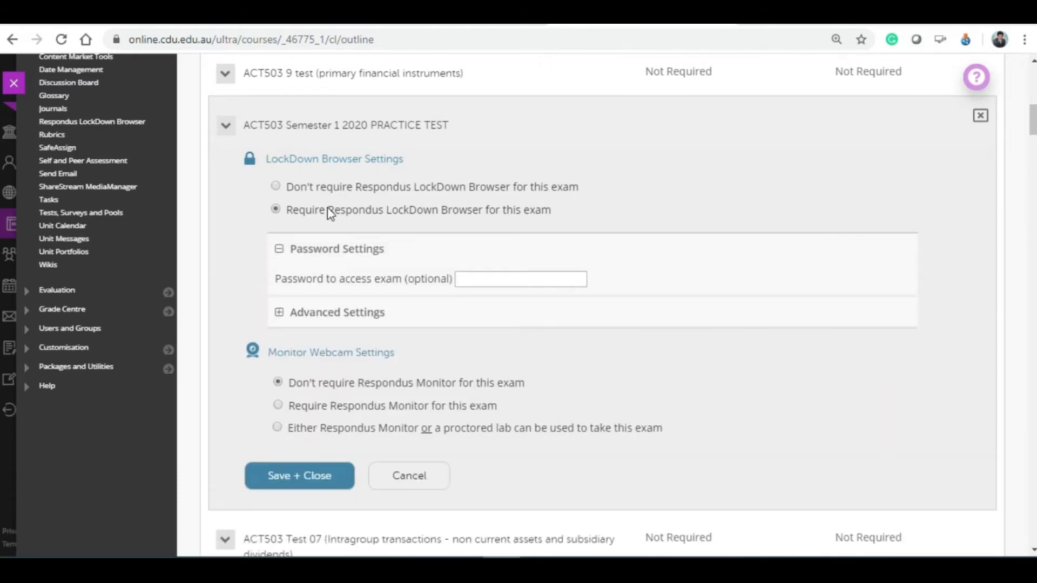
pyautogui.click(485, 279)
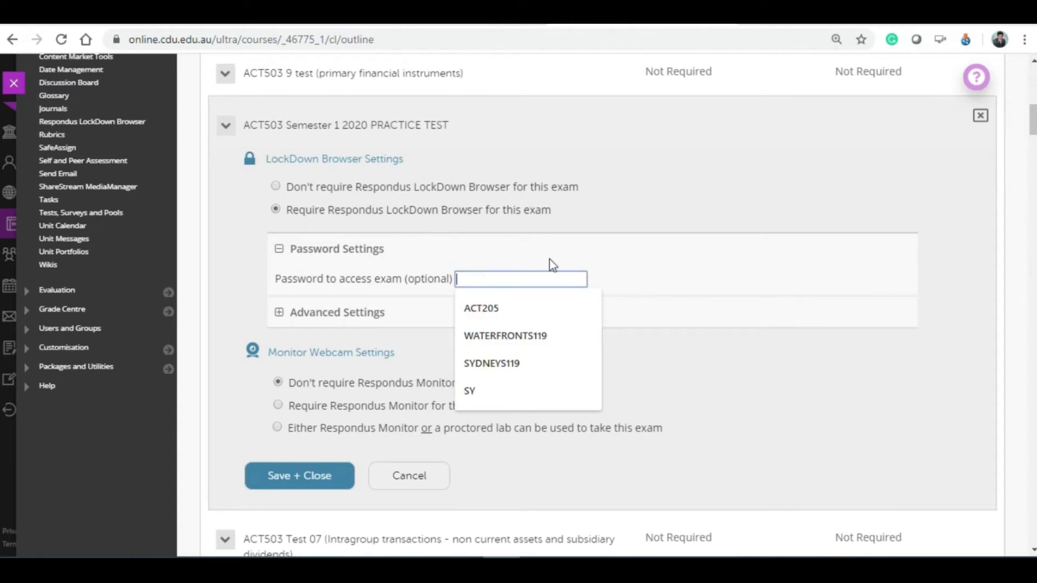
pyautogui.click(642, 253)
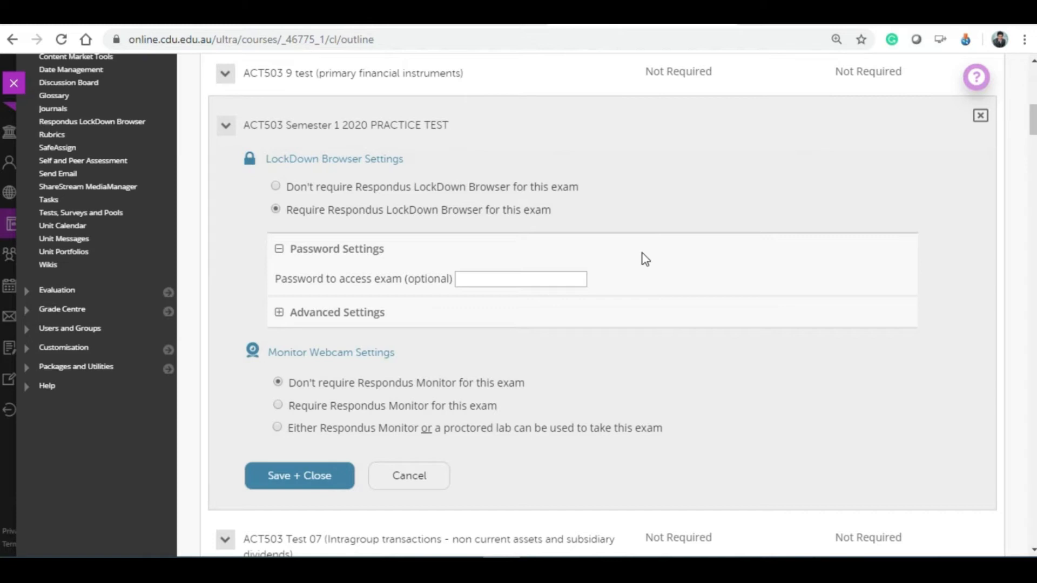
# Require Respondus Monitor for the practice test, continue past its introduction and review the Startup Sequence checks
pyautogui.scroll(-3, 645, 259)
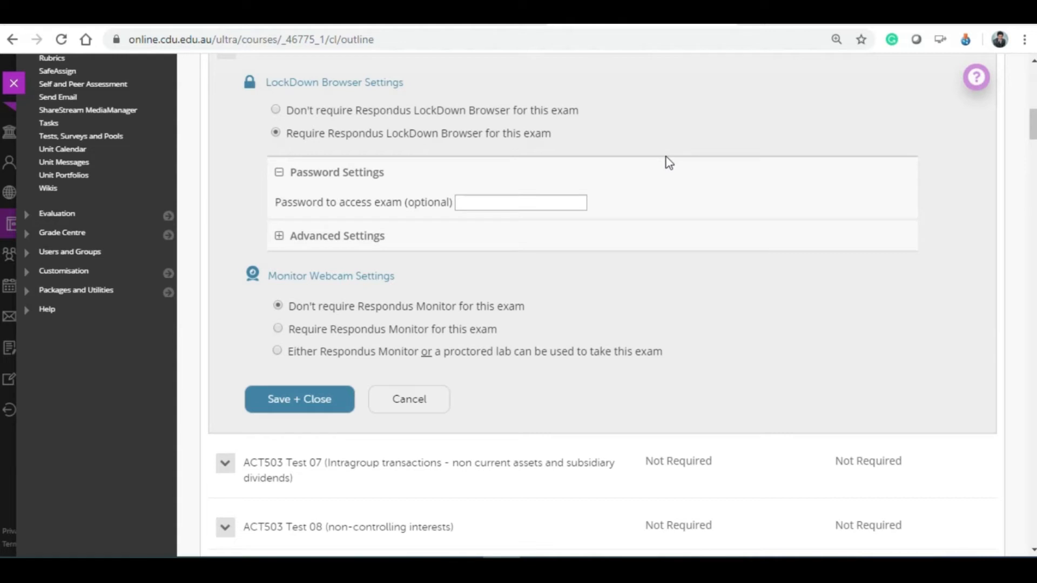
pyautogui.click(391, 334)
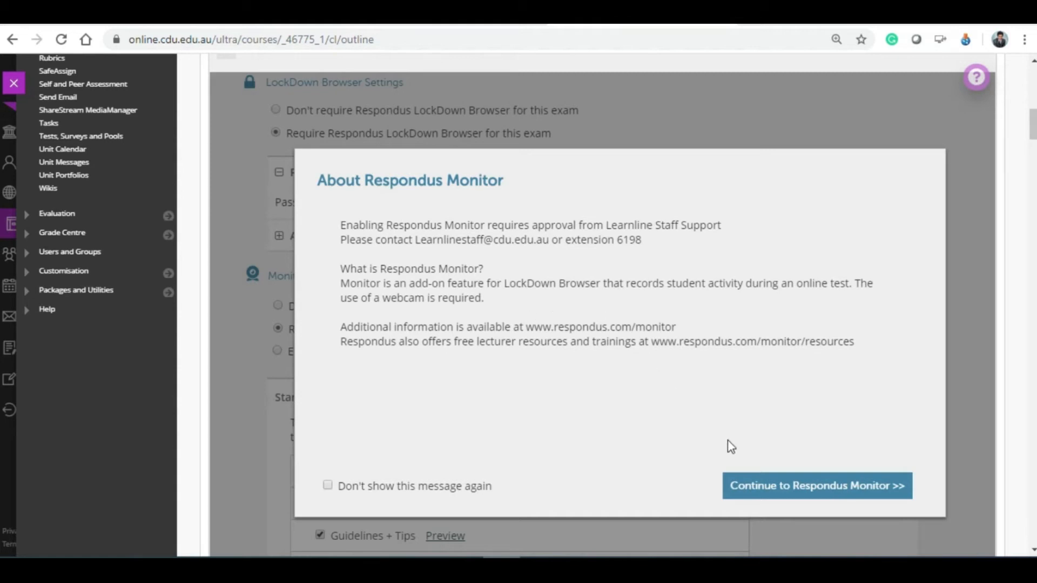
pyautogui.click(775, 489)
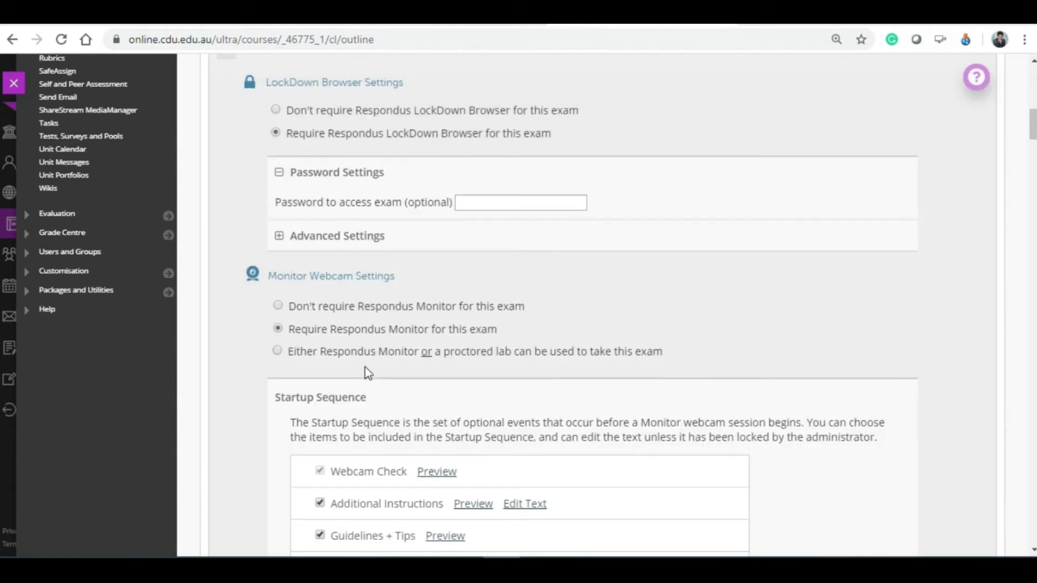
pyautogui.scroll(-3, 367, 373)
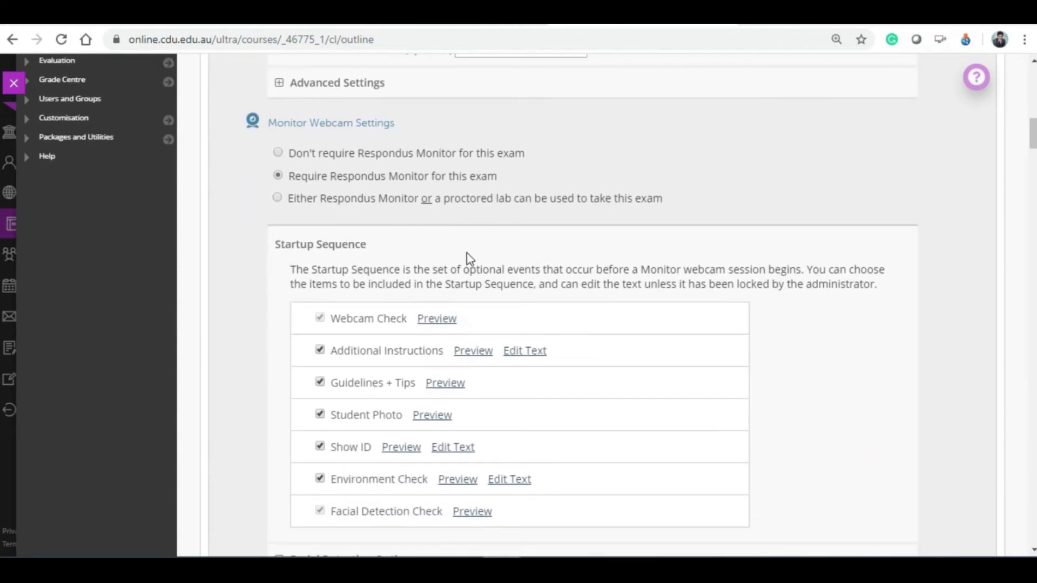
pyautogui.scroll(-2, 468, 261)
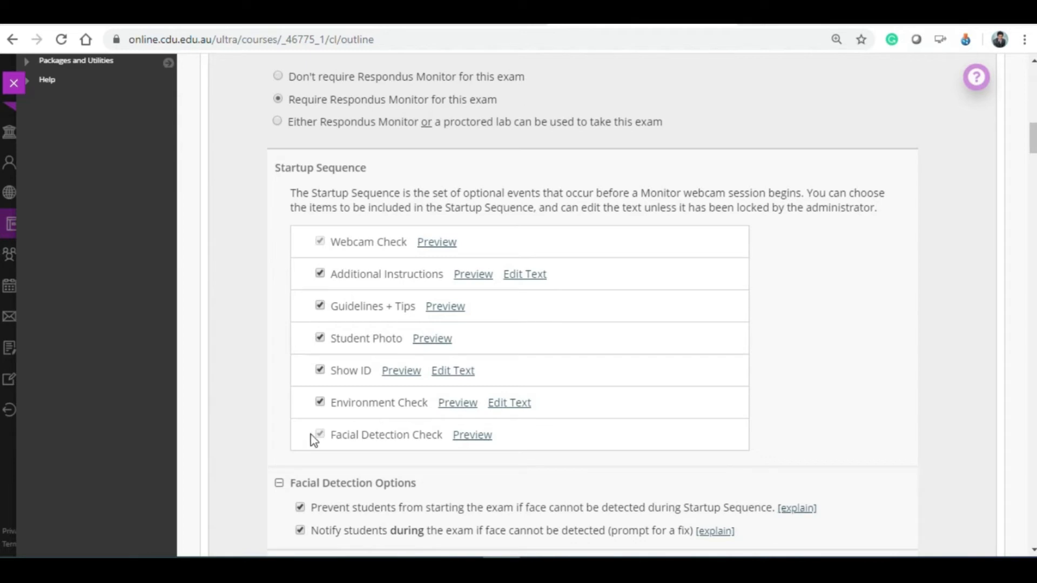
# Review the practice test's facial detection options, leave both enabled, and save and close the LockDown Browser settings
pyautogui.scroll(-2, 305, 455)
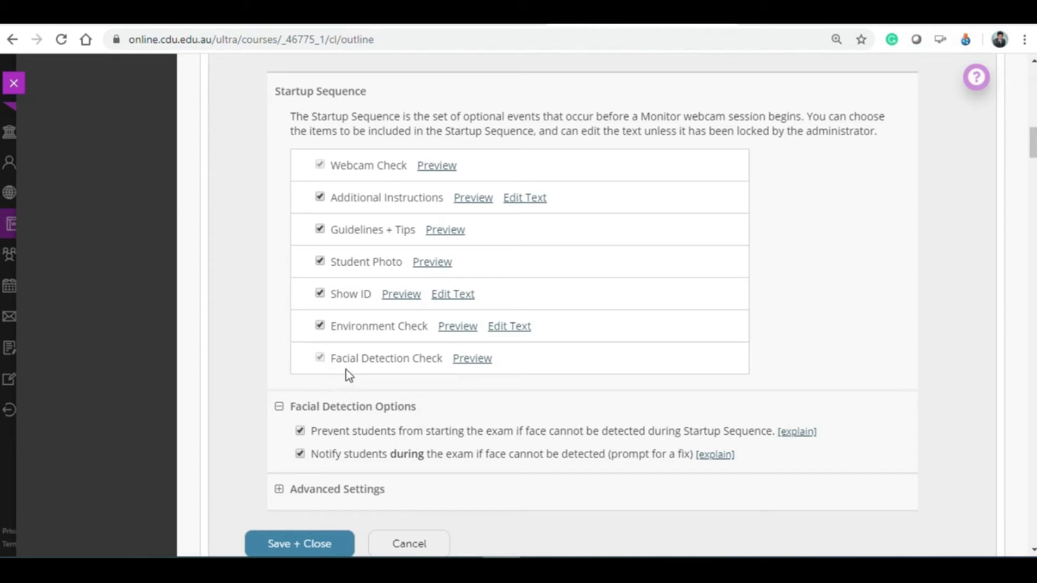
pyautogui.scroll(-2, 345, 372)
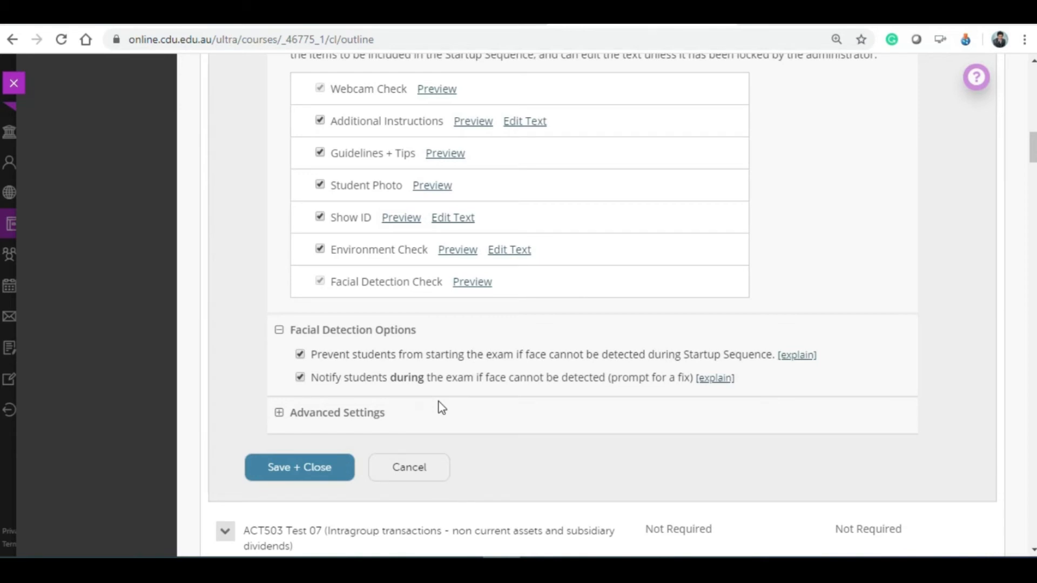
pyautogui.scroll(-1, 438, 402)
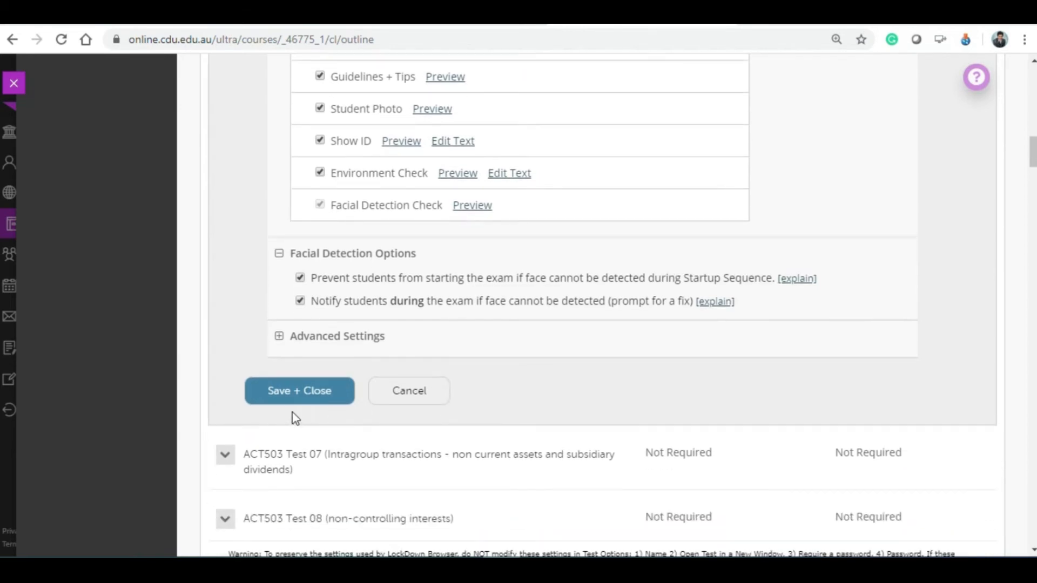
pyautogui.click(292, 392)
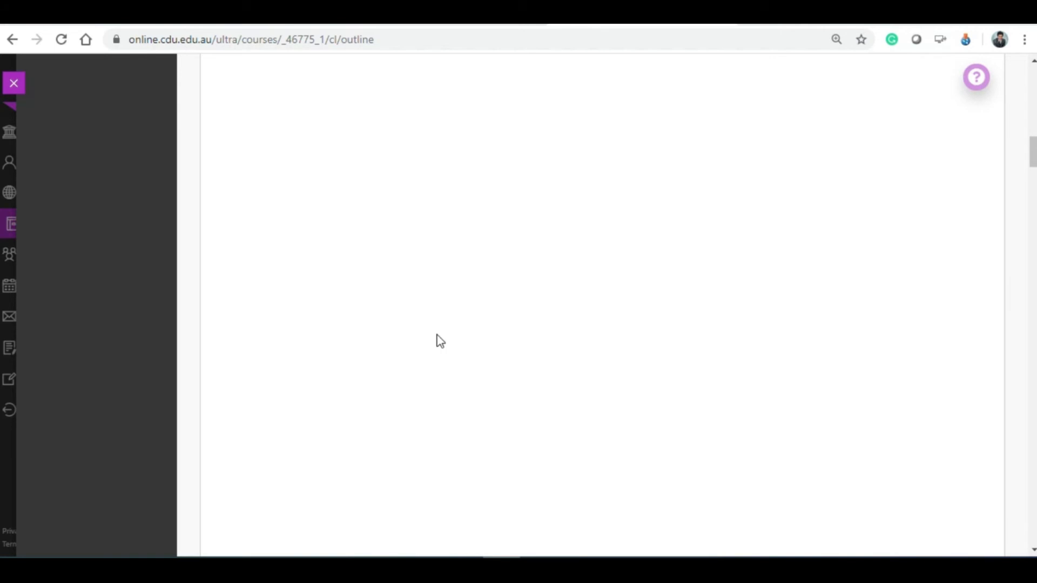
# Examine the LockDown Browser and Respondus Monitor status of each test in the dashboard list
pyautogui.scroll(5, 468, 318)
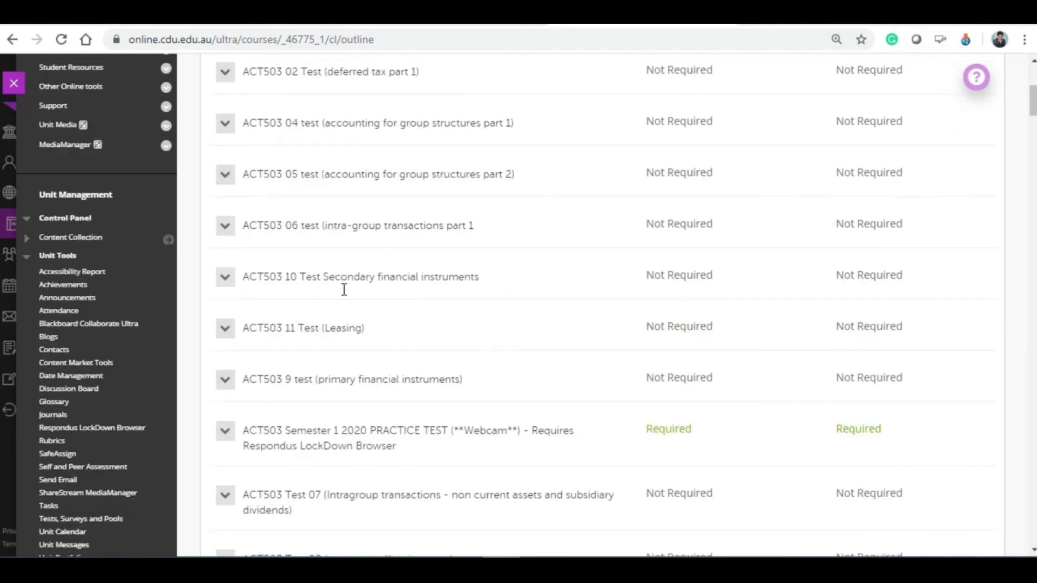
pyautogui.scroll(5, 344, 290)
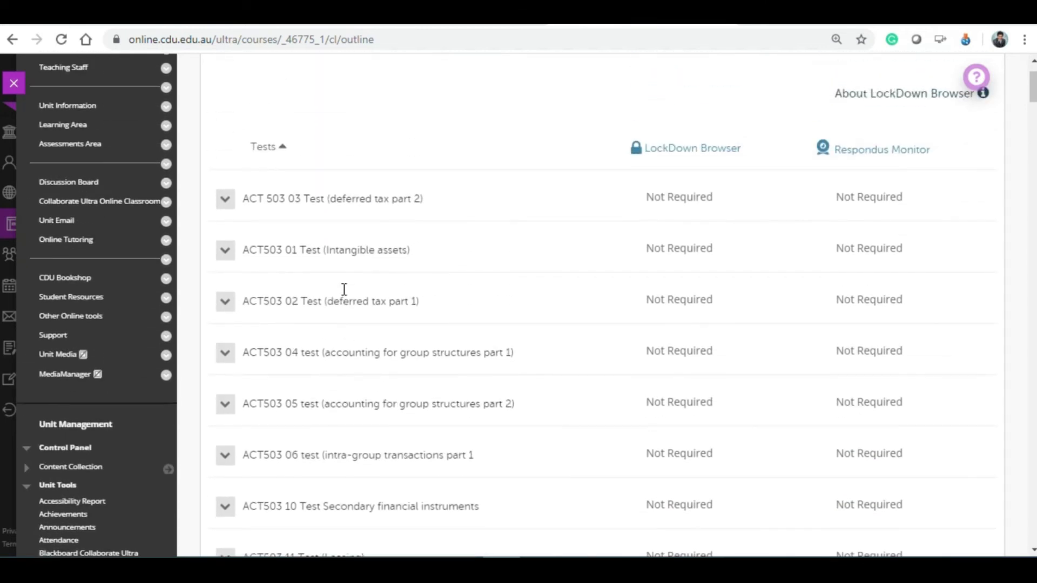
pyautogui.scroll(-5, 344, 290)
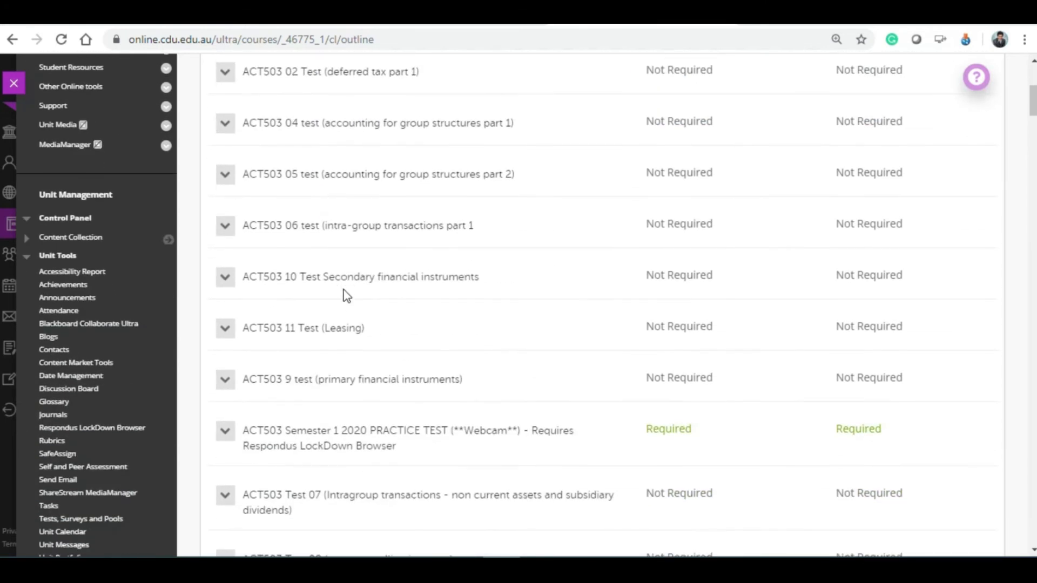
pyautogui.scroll(3, 347, 296)
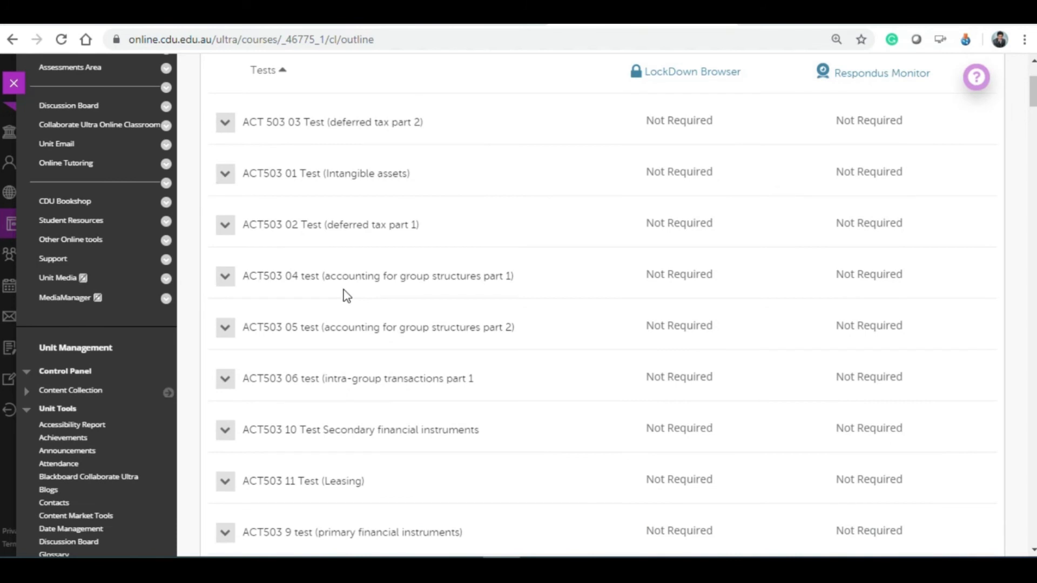
pyautogui.scroll(-2, 346, 296)
pyautogui.scroll(2, 344, 296)
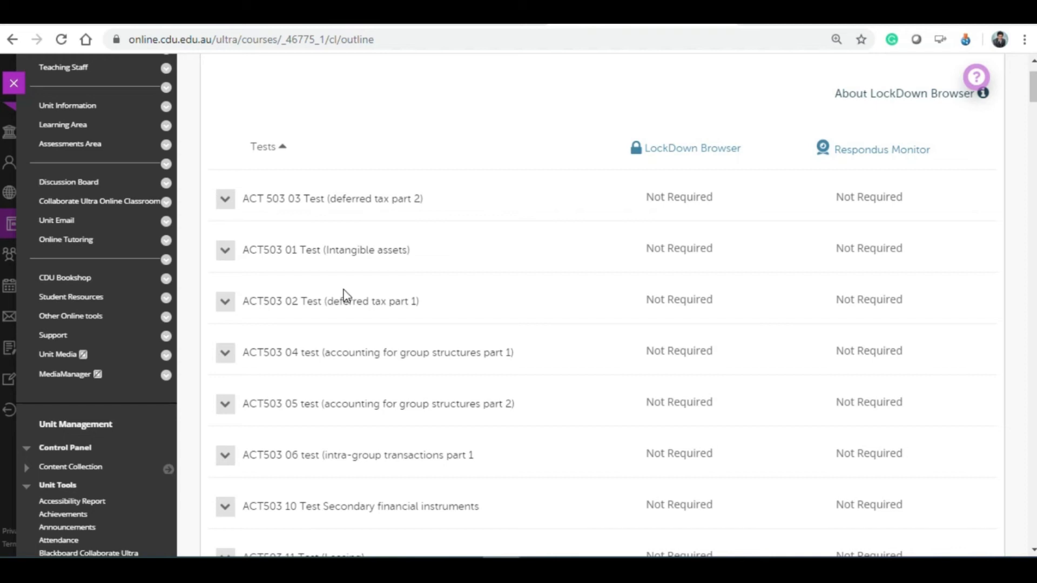
pyautogui.scroll(-1, 346, 296)
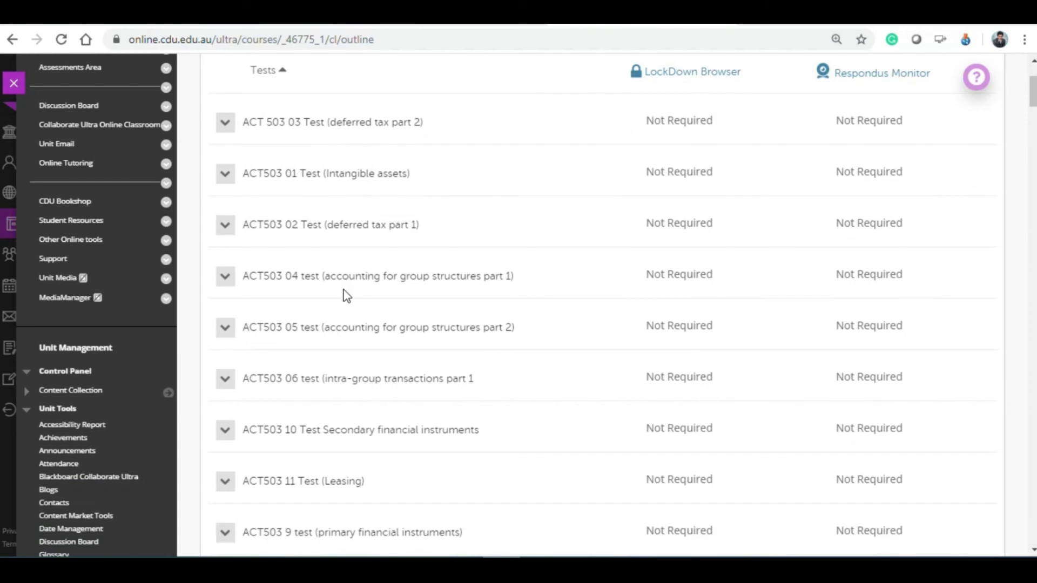
pyautogui.scroll(-2, 346, 295)
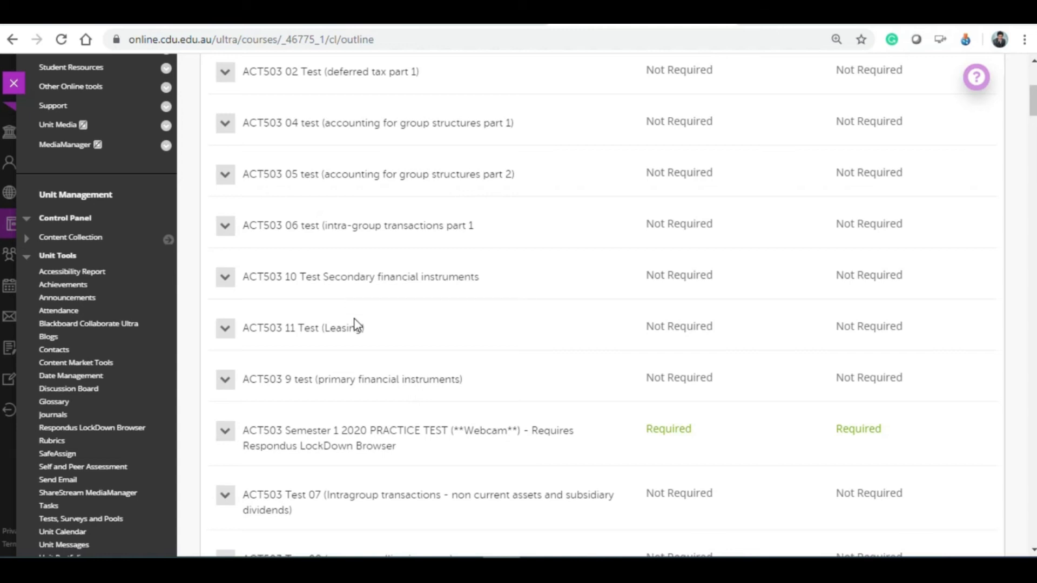
pyautogui.scroll(5, 355, 324)
pyautogui.scroll(-6, 356, 324)
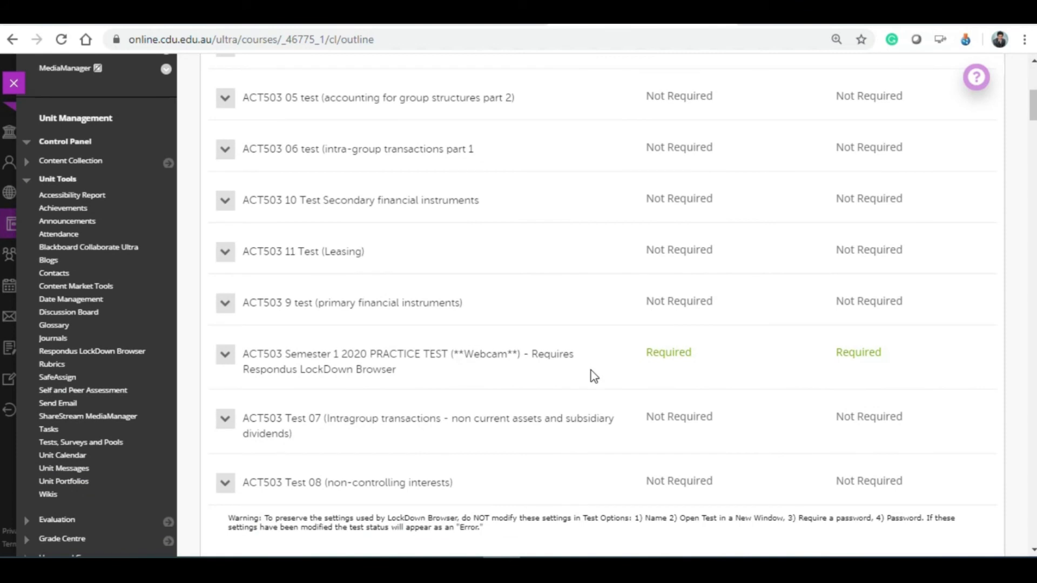
pyautogui.scroll(4, 642, 367)
pyautogui.scroll(2, 646, 370)
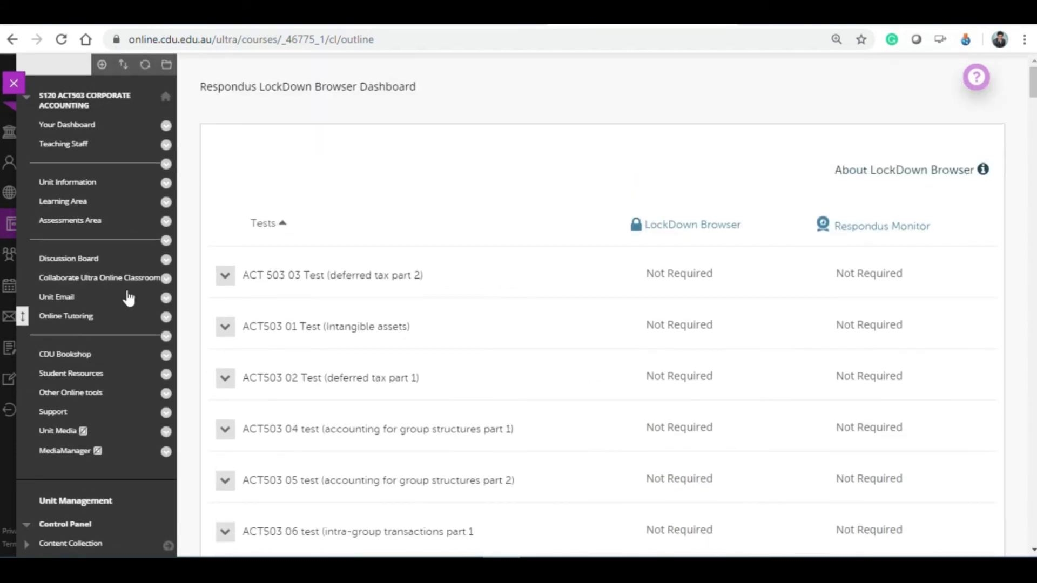
# Go to the unit's Assessments Area and open the ACT503 Semester 1 2020 PRACTICE TEST
pyautogui.click(65, 222)
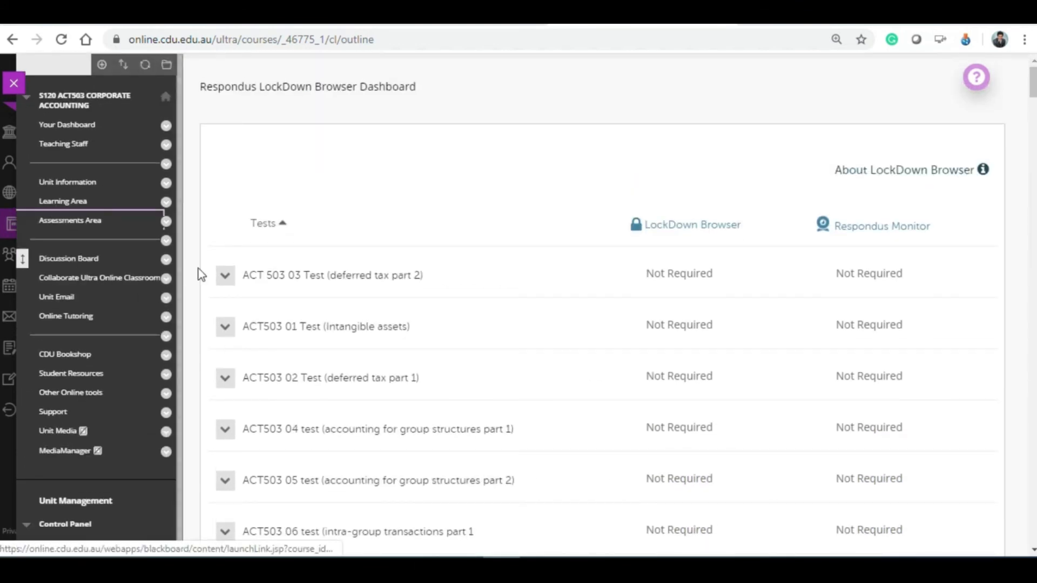
pyautogui.scroll(-5, 290, 268)
pyautogui.scroll(-18, 290, 269)
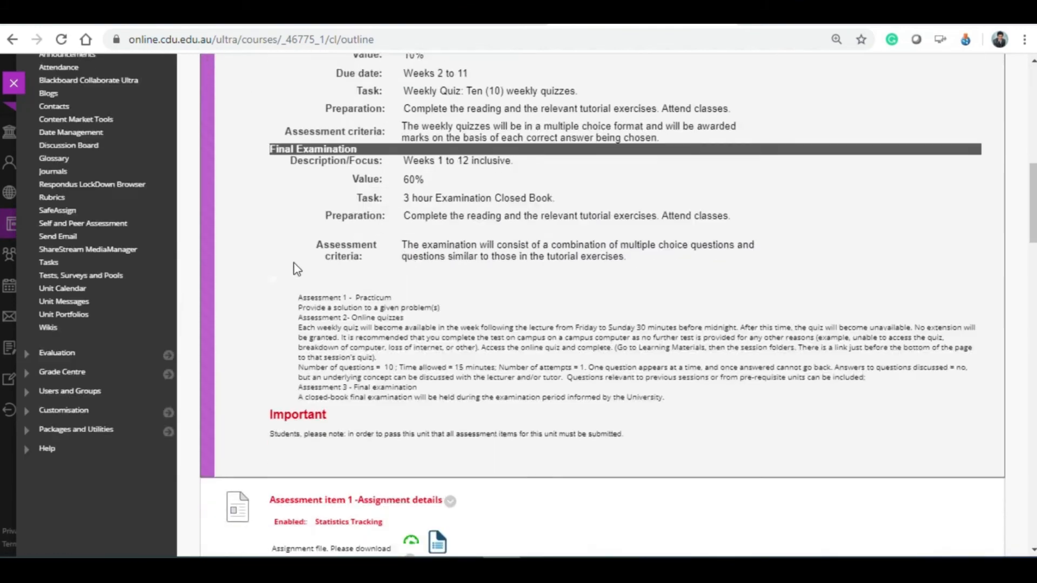
pyautogui.scroll(-15, 300, 264)
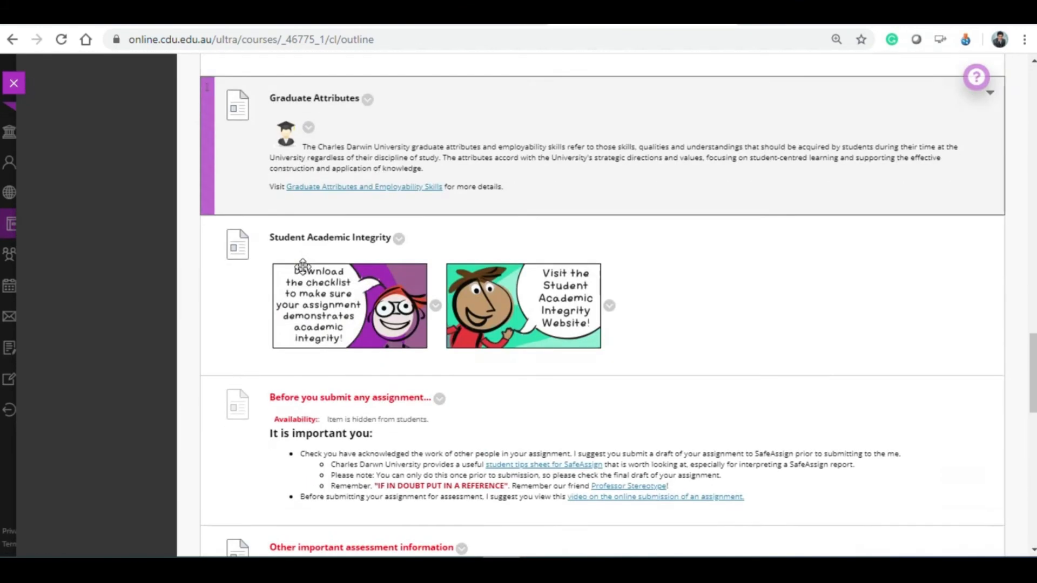
pyautogui.scroll(8, 603, 258)
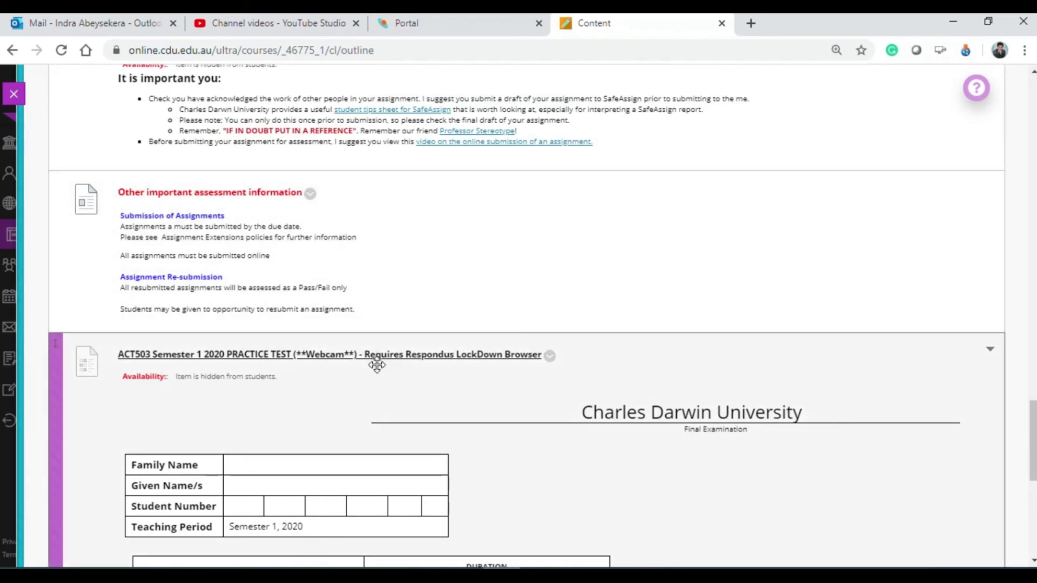
pyautogui.click(192, 357)
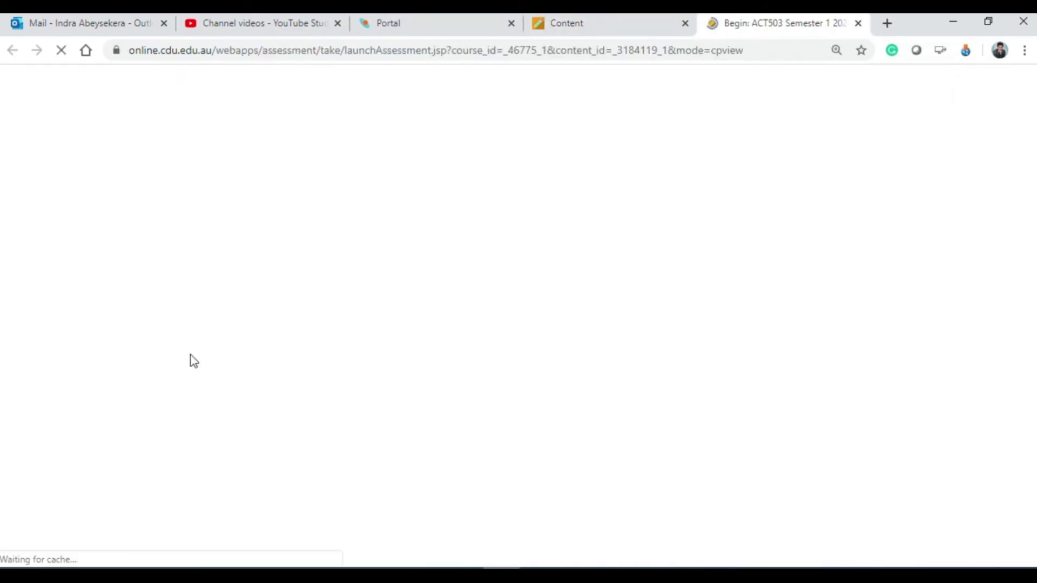
# Read through the practice test's instructions and exam conditions, and begin the test
pyautogui.scroll(-1, 193, 356)
pyautogui.scroll(1, 194, 354)
pyautogui.scroll(-4, 196, 351)
pyautogui.scroll(-6, 195, 352)
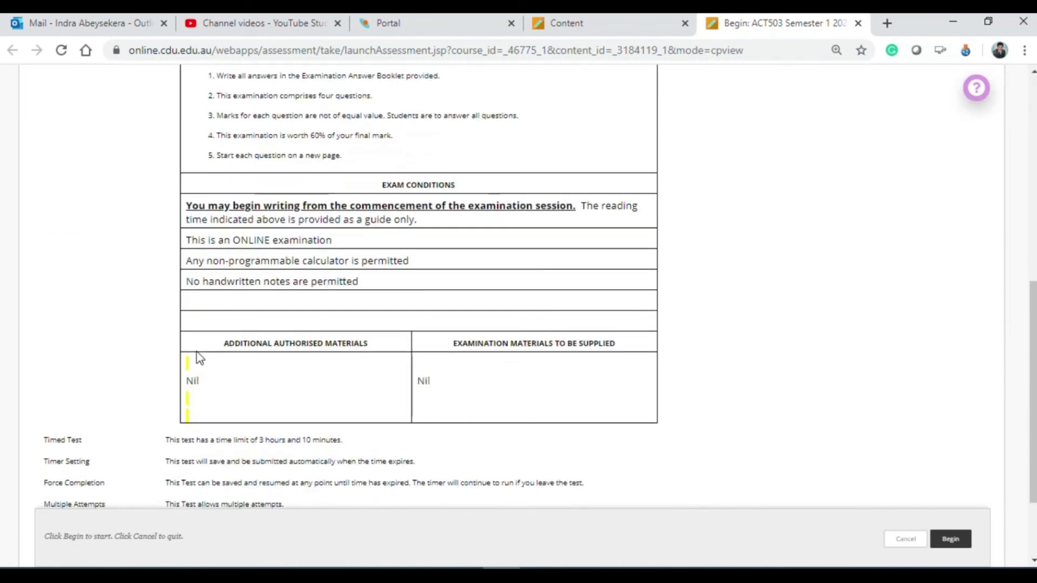
pyautogui.click(948, 500)
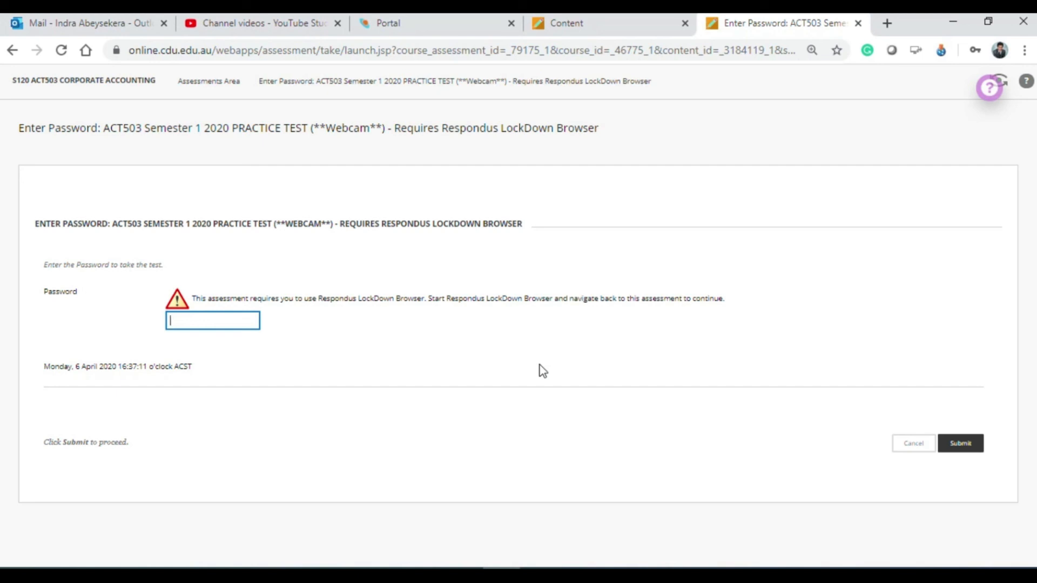
# Move the browser window aside to view the Respondus 4.0 shortcut on the desktop, and maximise the window again
pyautogui.moveTo(909, 24); pyautogui.dragTo(631, 108)
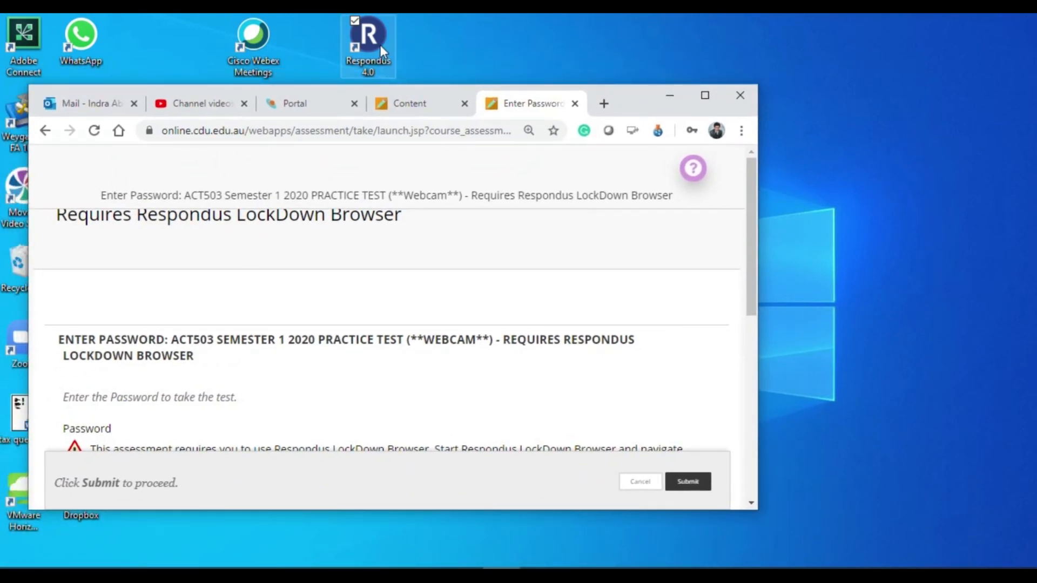
pyautogui.moveTo(640, 108); pyautogui.dragTo(673, 34)
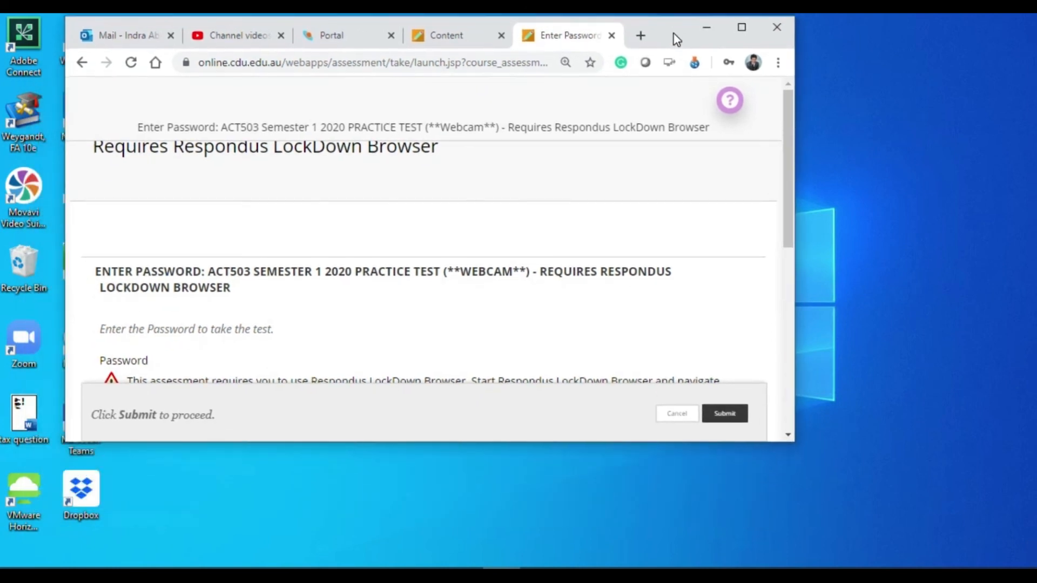
pyautogui.click(749, 28)
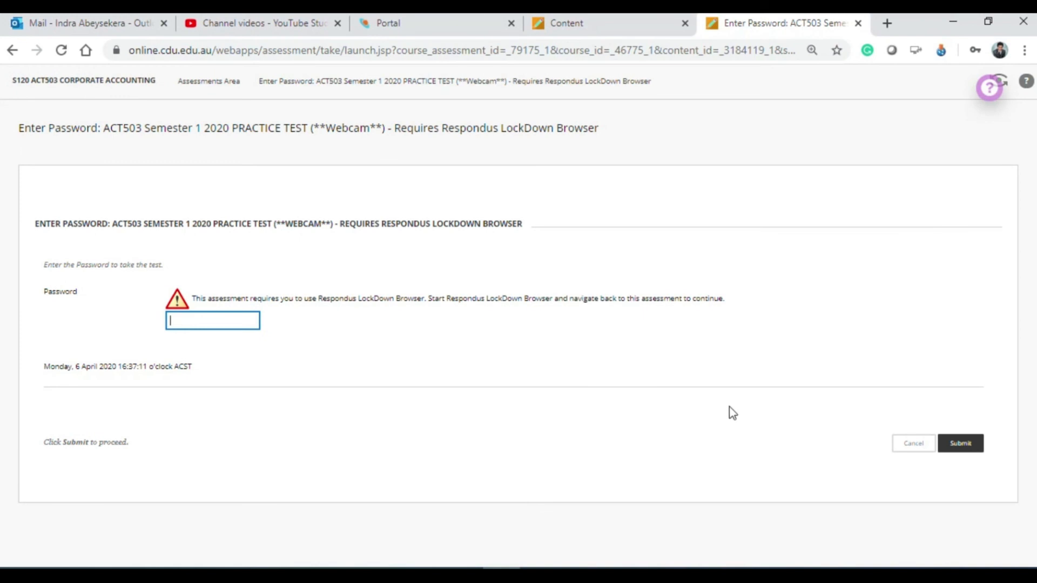